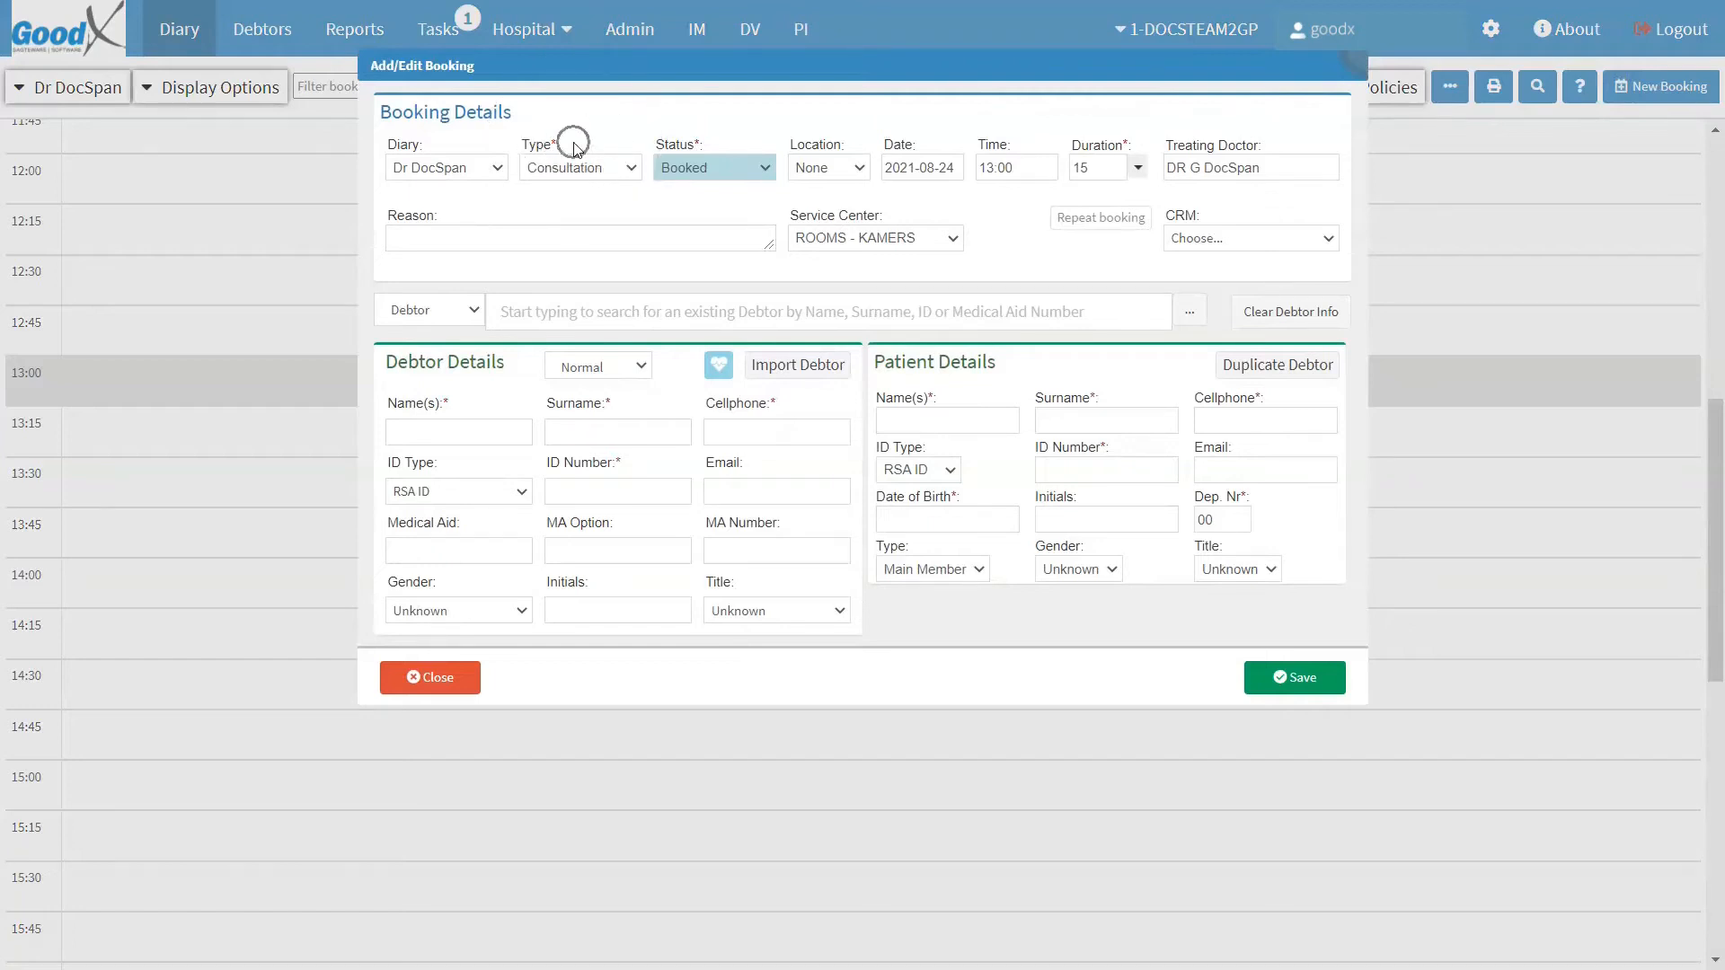
Step: Set the booking type to Walk-In so its status becomes Arrived
click(630, 169)
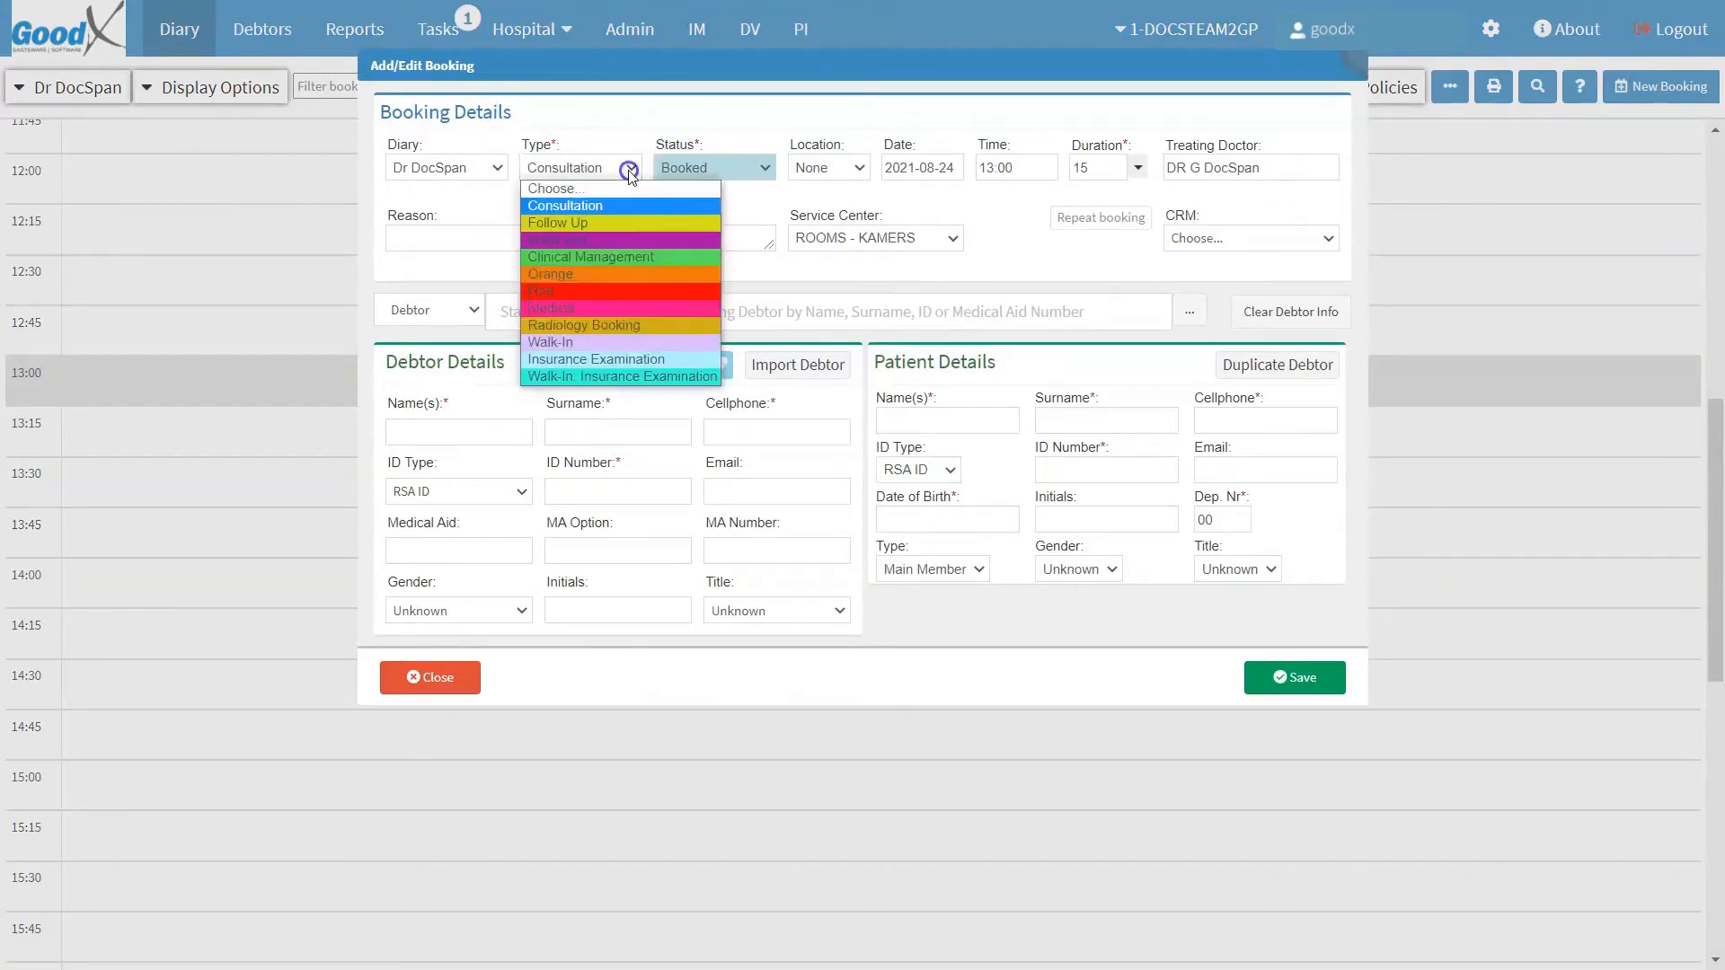
click(593, 342)
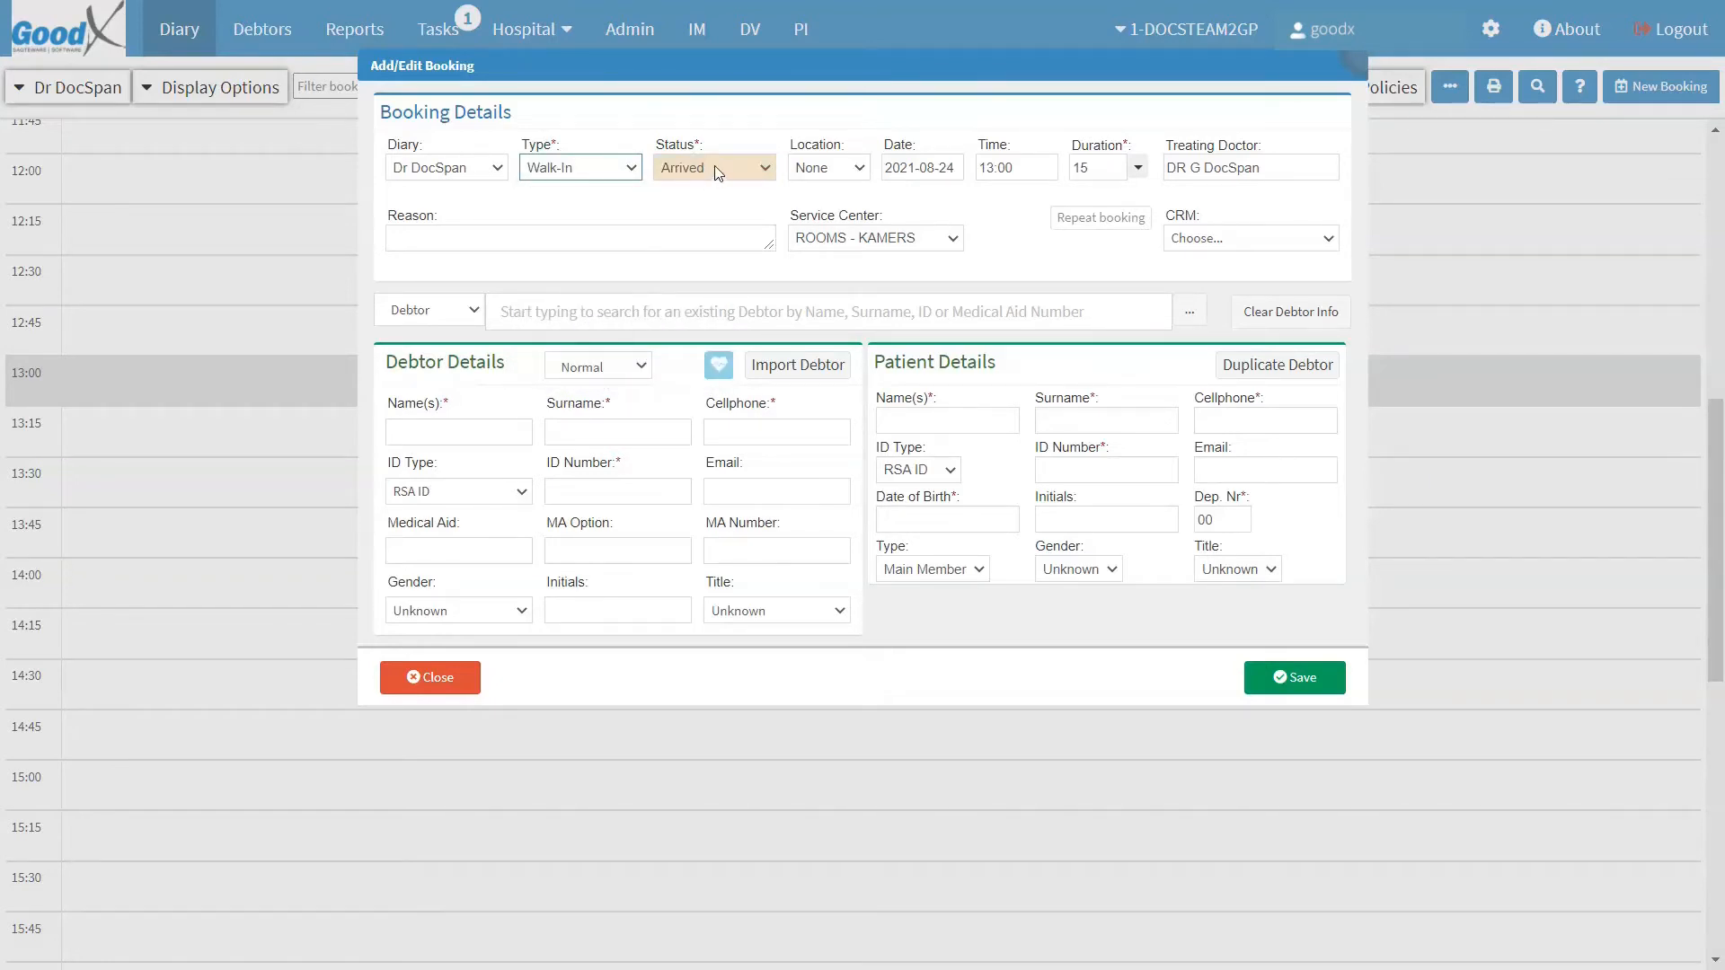
key(ctrl)
key(ctrl)
key(ctrl)
key(ctrl)
key(ctrl)
key(ctrl)
Step: Raise the booking duration to 30 minutes
click(1115, 166)
click(1114, 166)
click(1115, 166)
click(1115, 167)
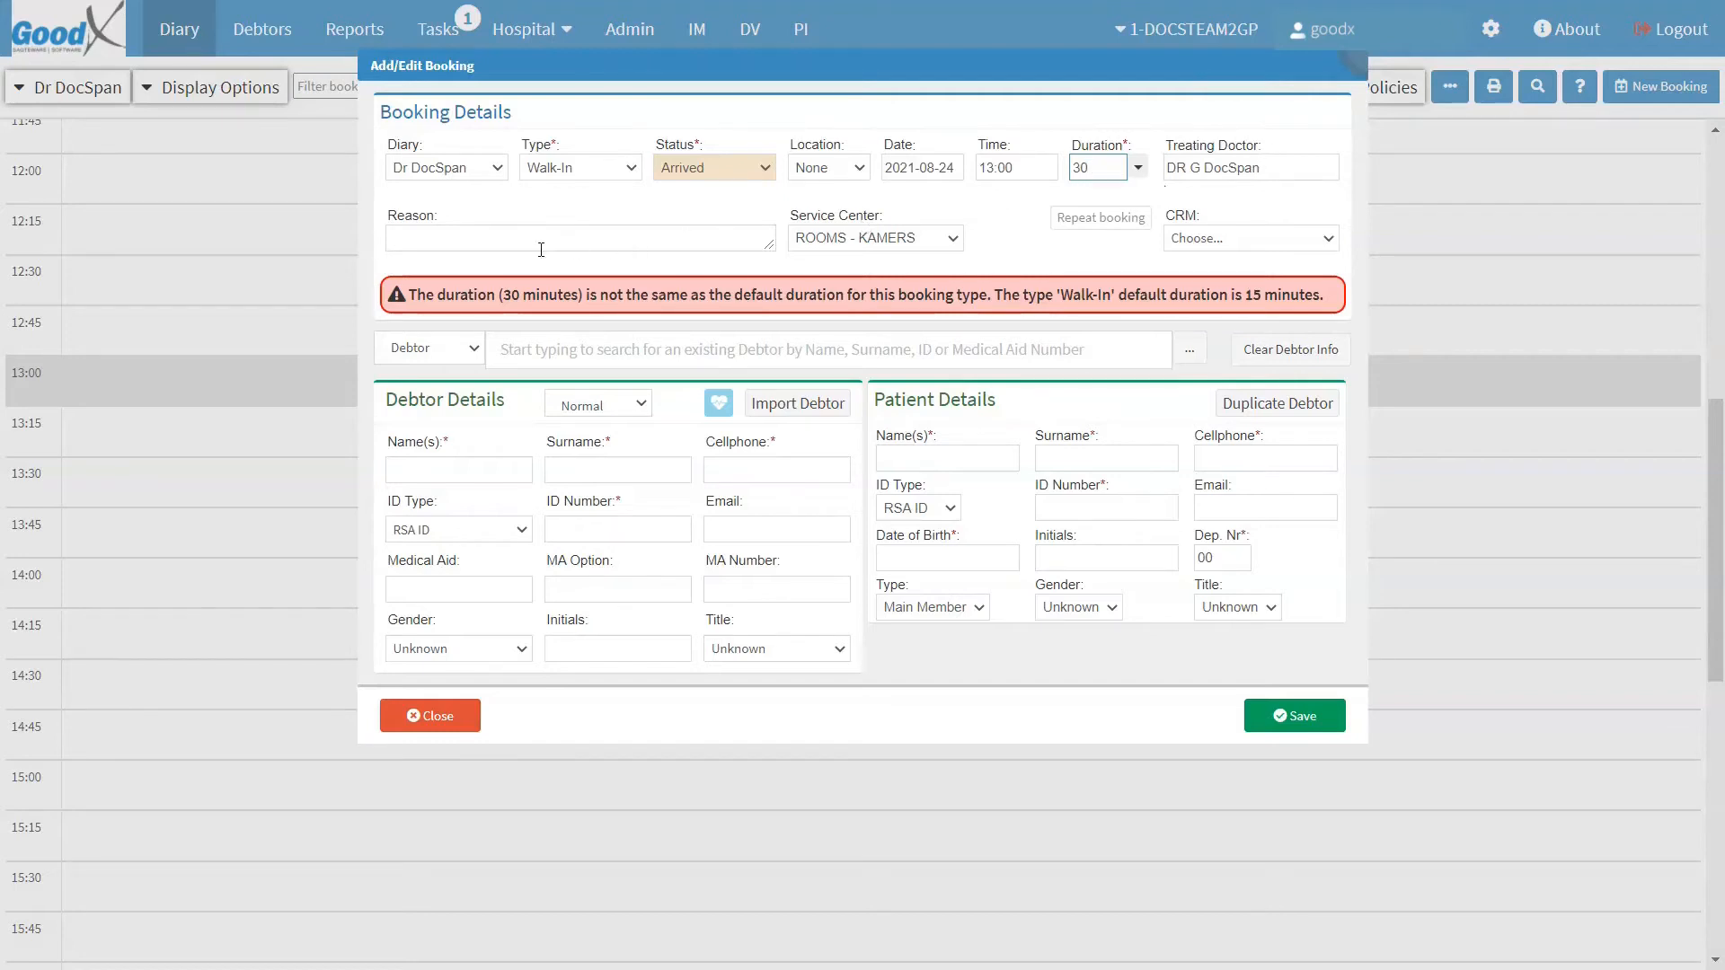
Step: Enter the reason 'Patient is experiencing headaches' and keep ROOMS - KAMERS as service centre
click(415, 243)
text(Patien)
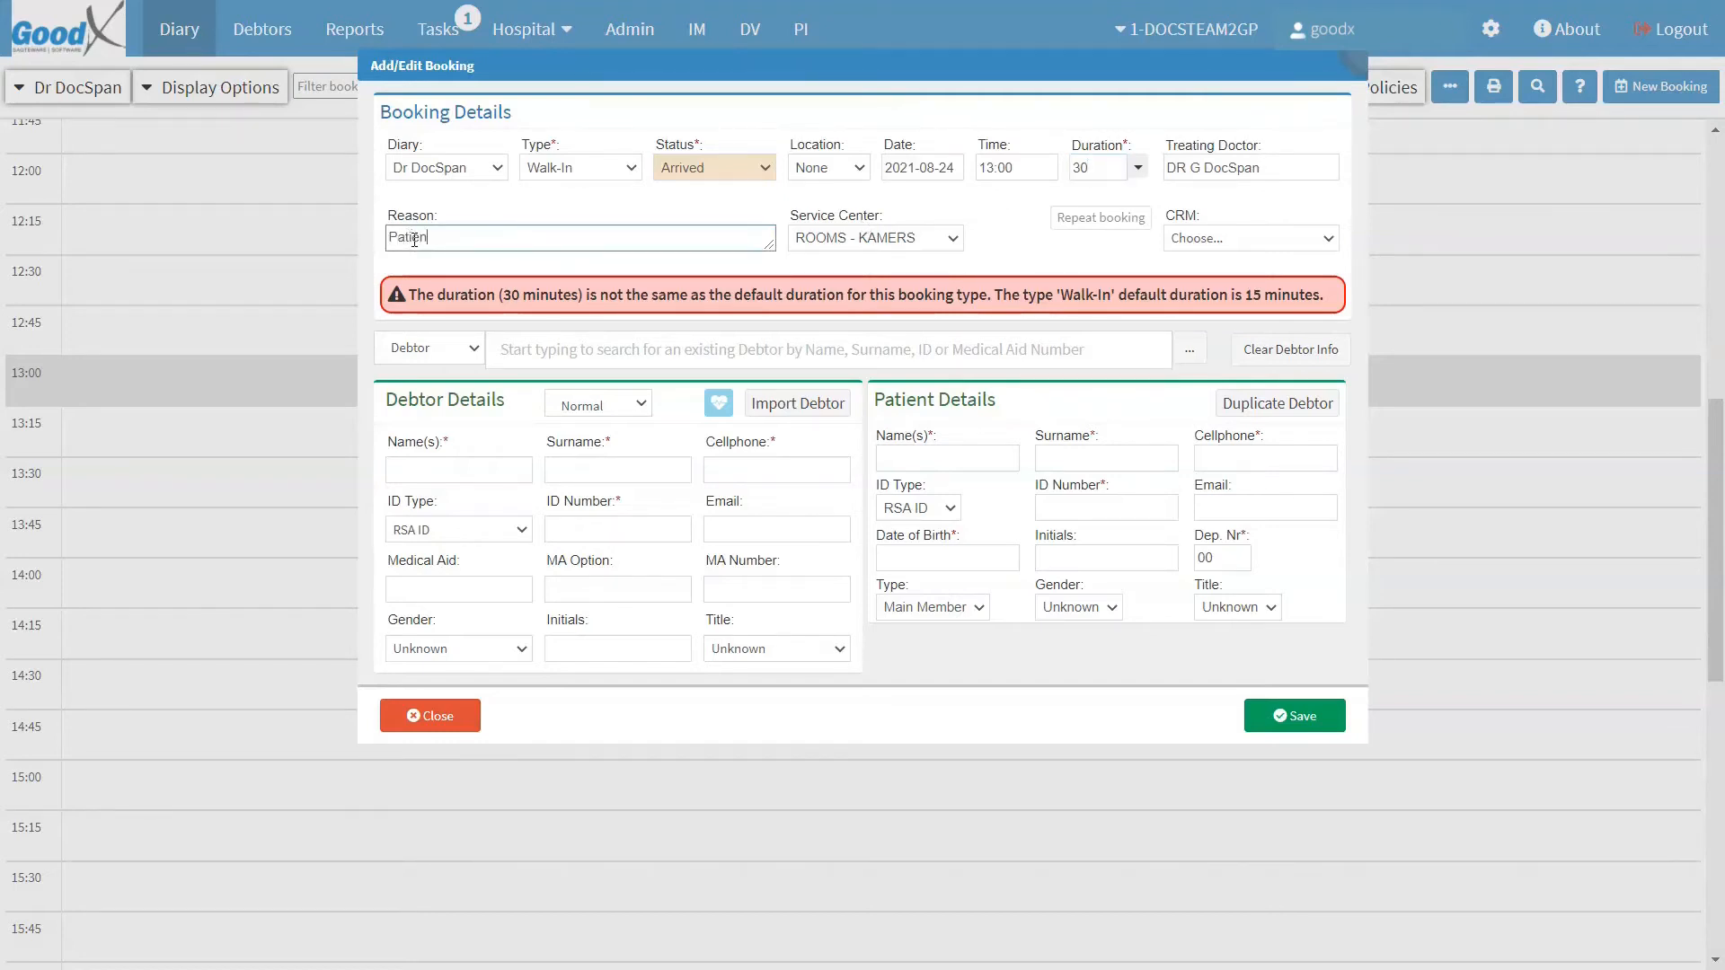
text(t is experiencing headaches)
click(951, 238)
click(951, 239)
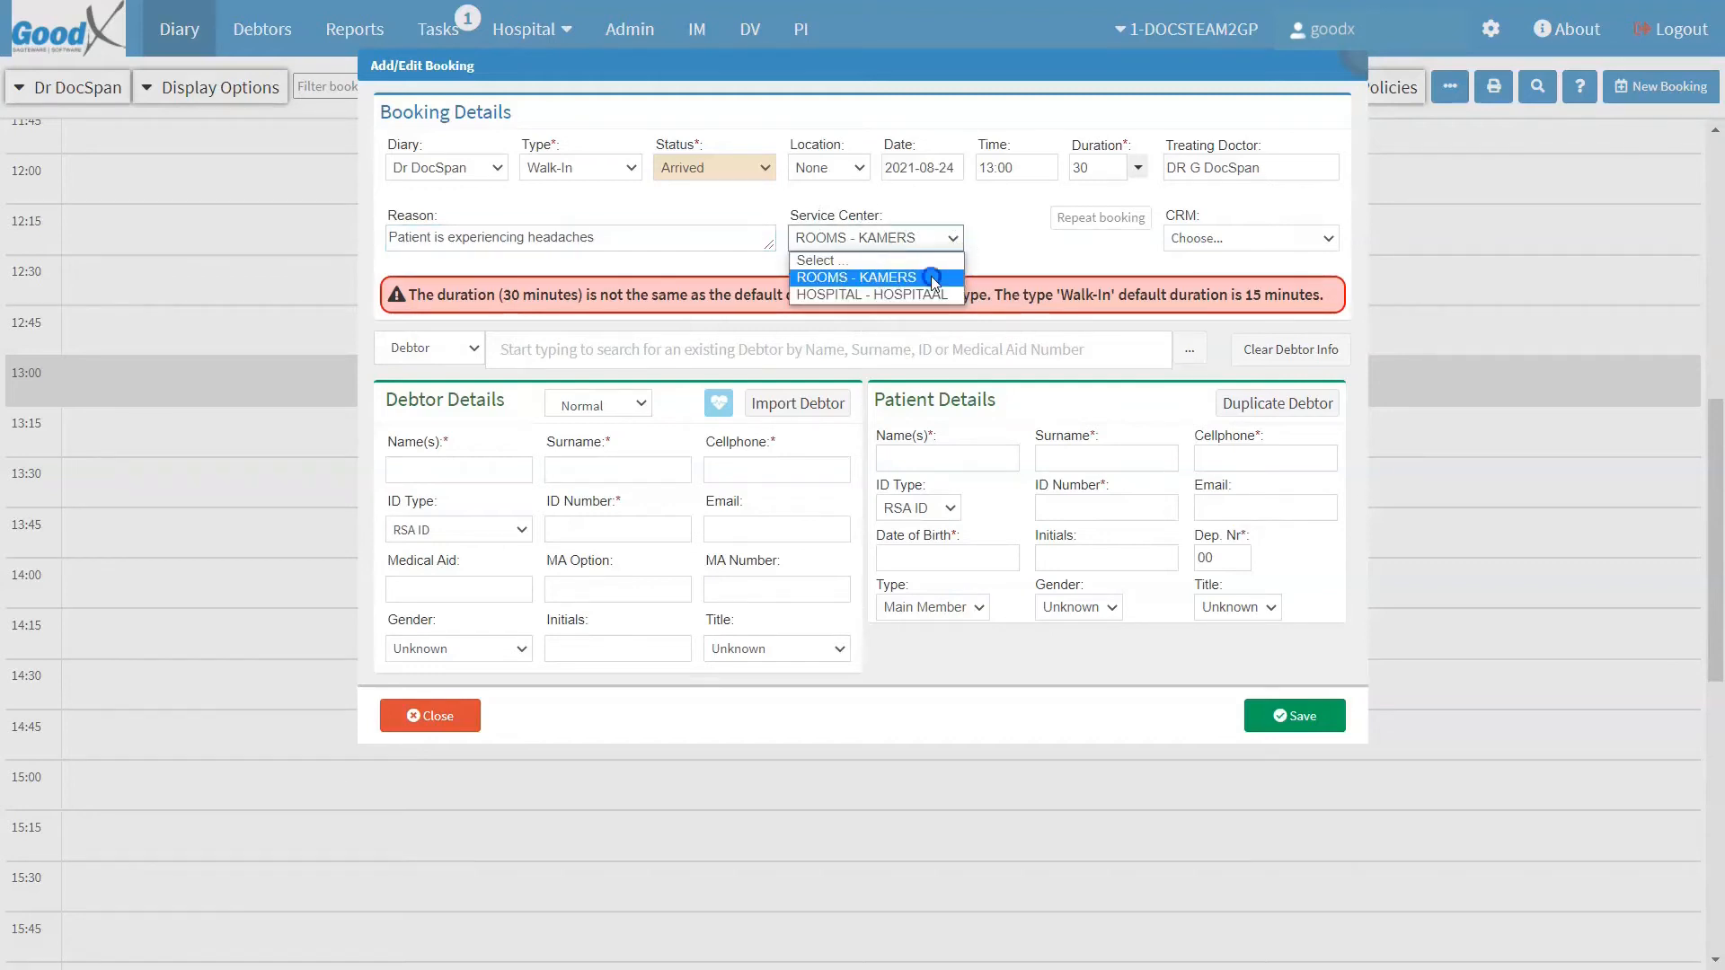
click(933, 279)
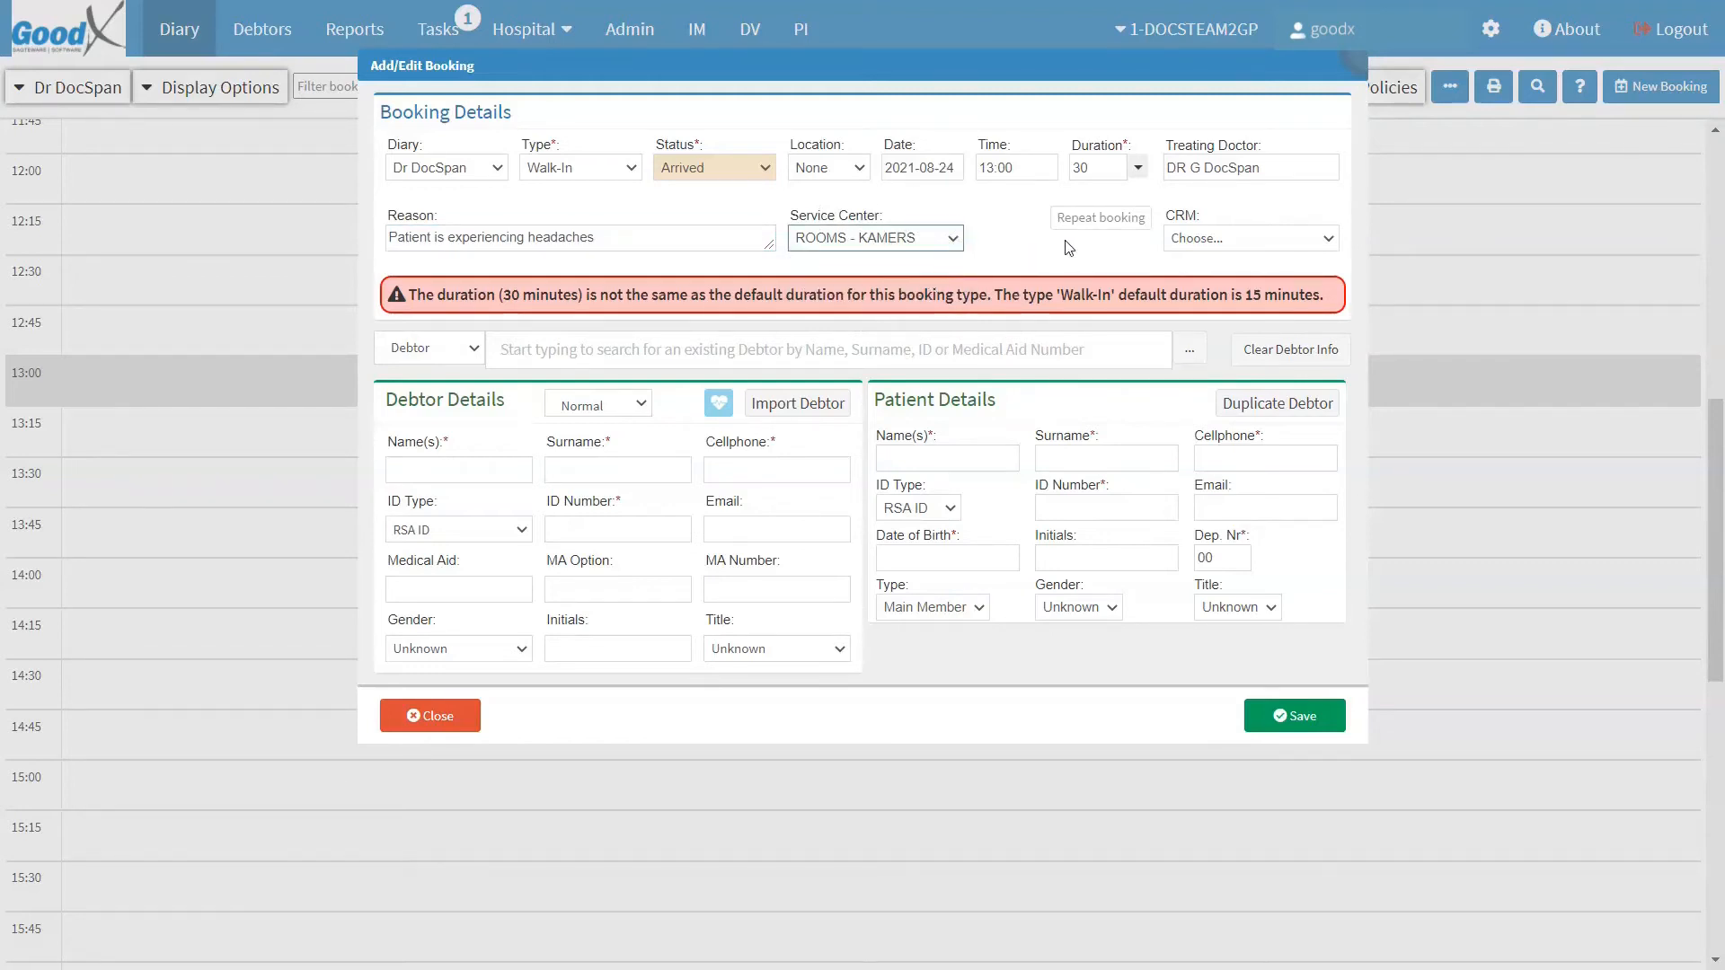
click(1208, 216)
click(1329, 239)
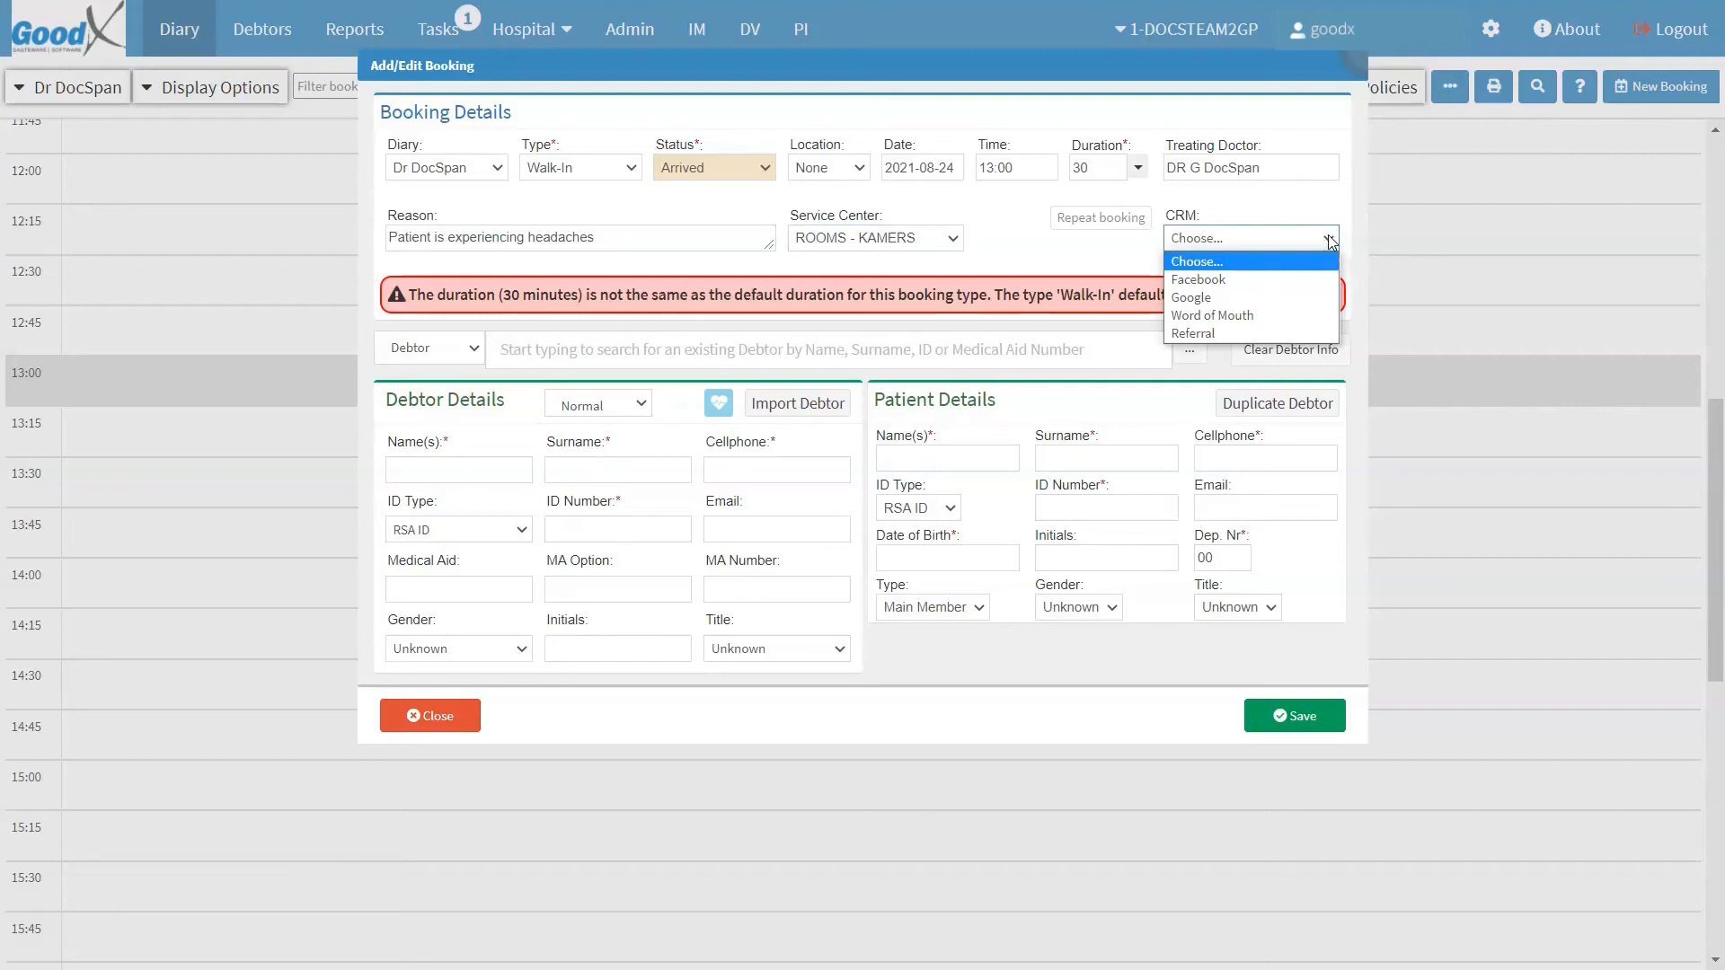
click(1328, 235)
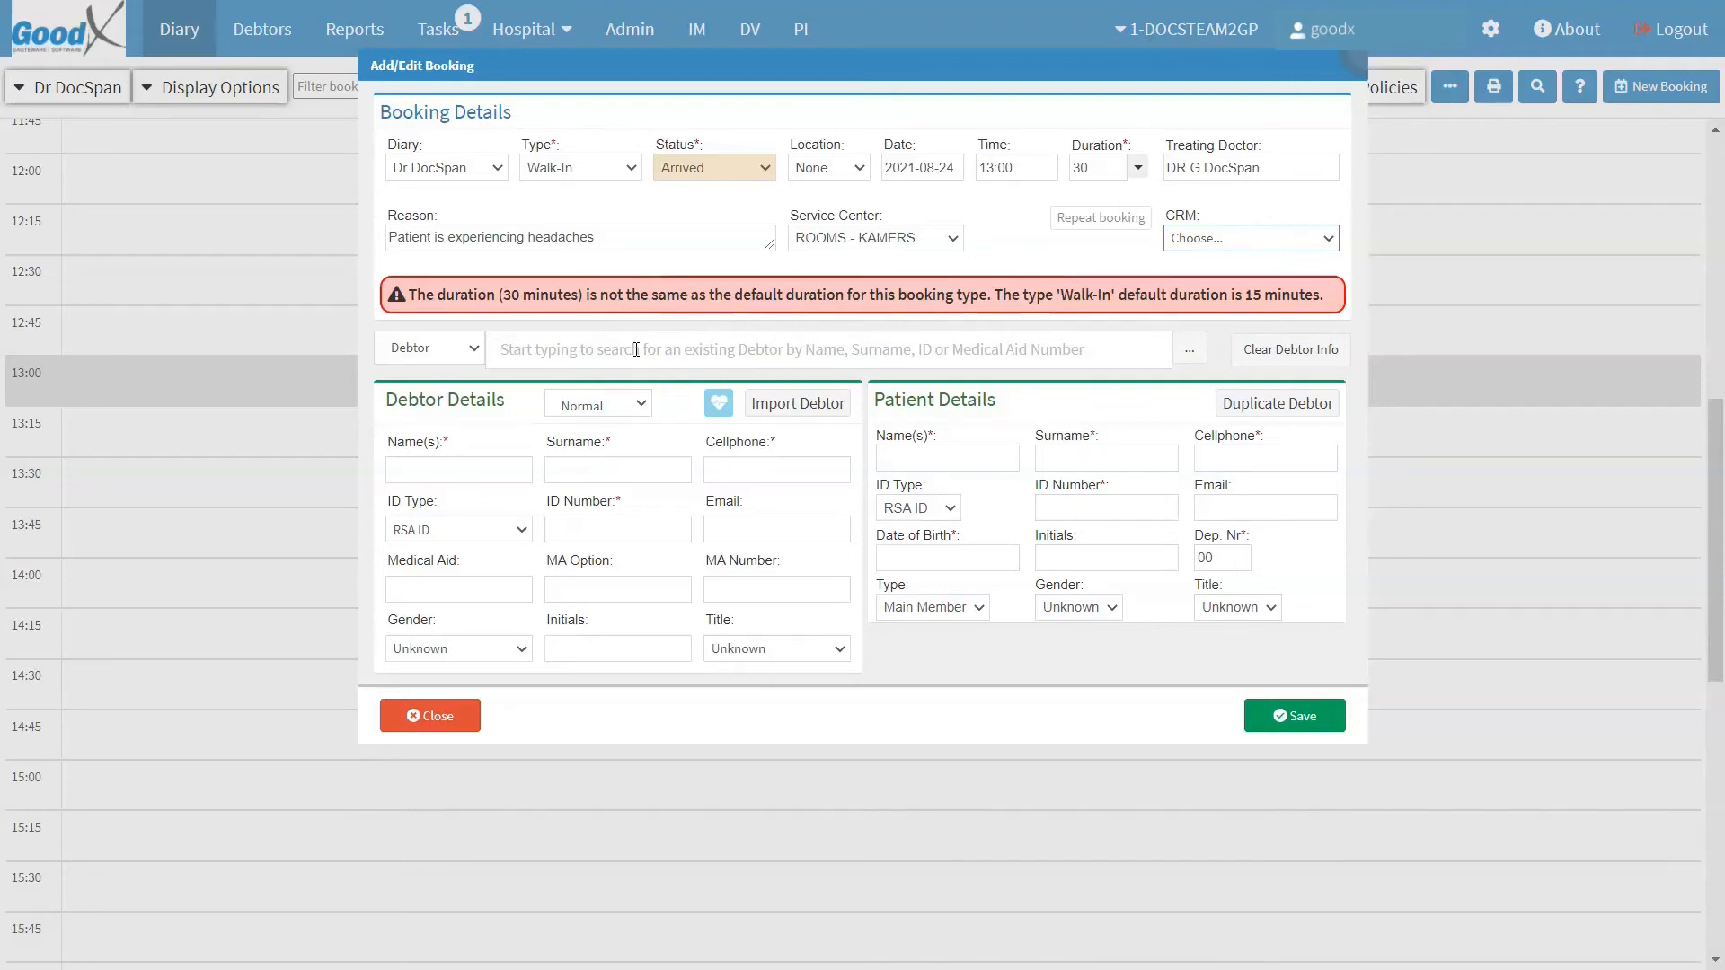
Step: Fill in the debtor's first name and surname
click(517, 405)
click(435, 469)
click(578, 469)
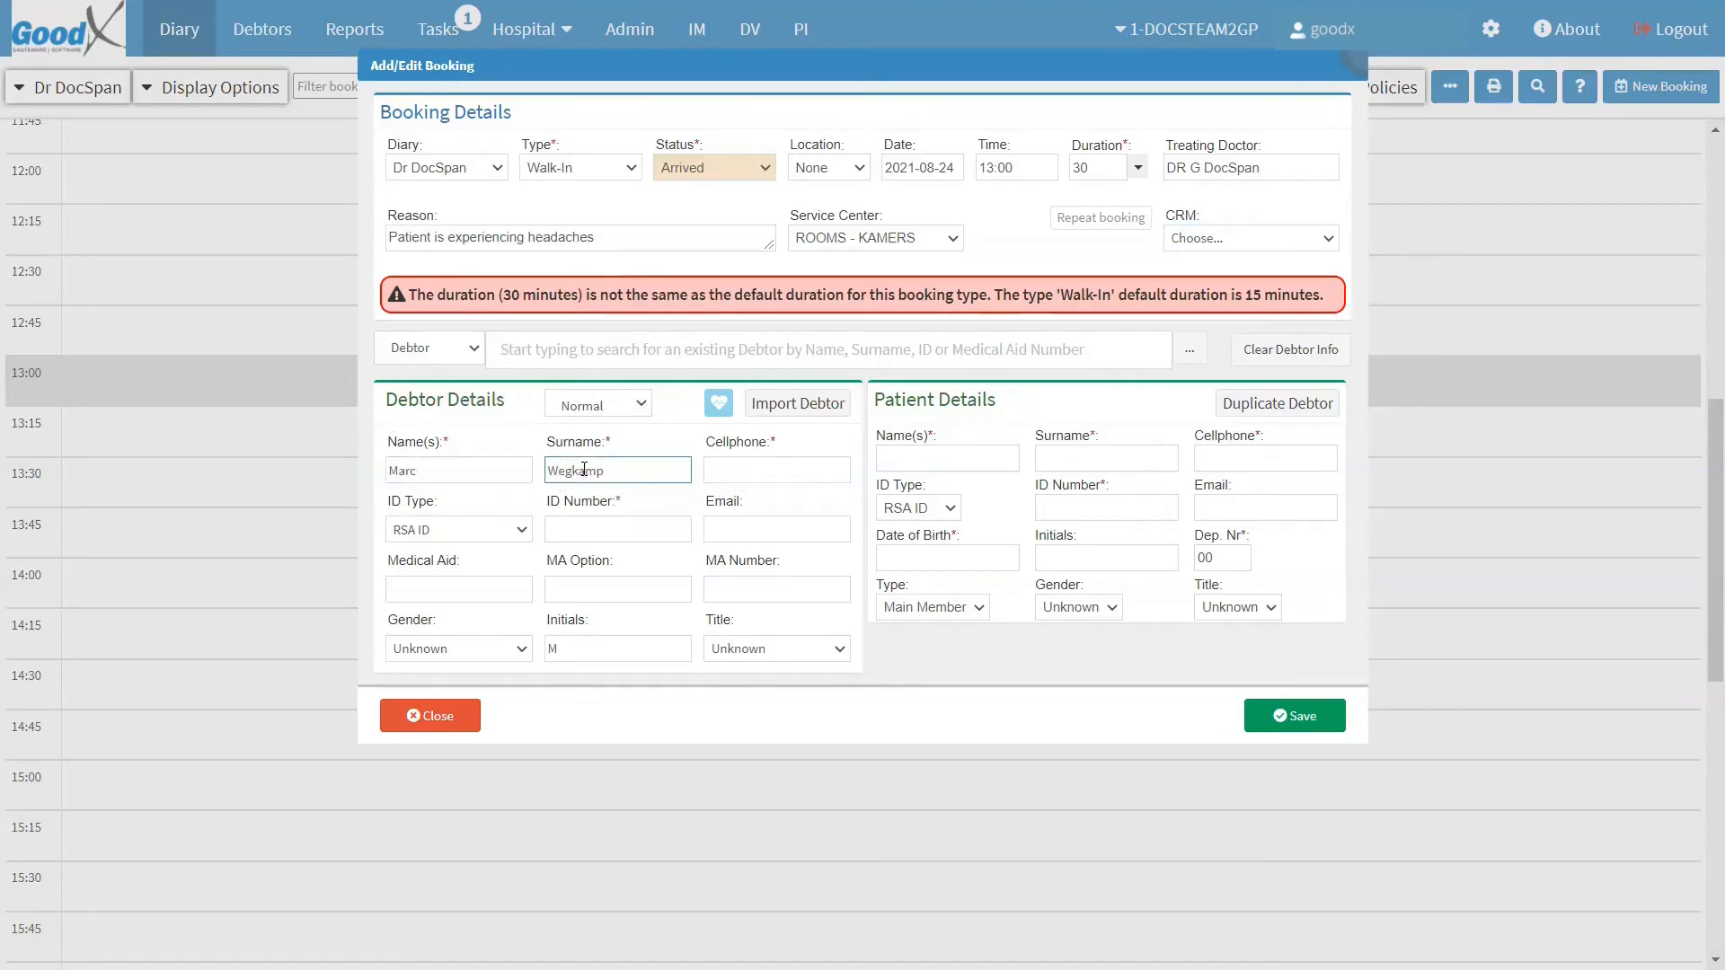
Step: Enter the debtor's cellphone number and RSA ID number
click(737, 470)
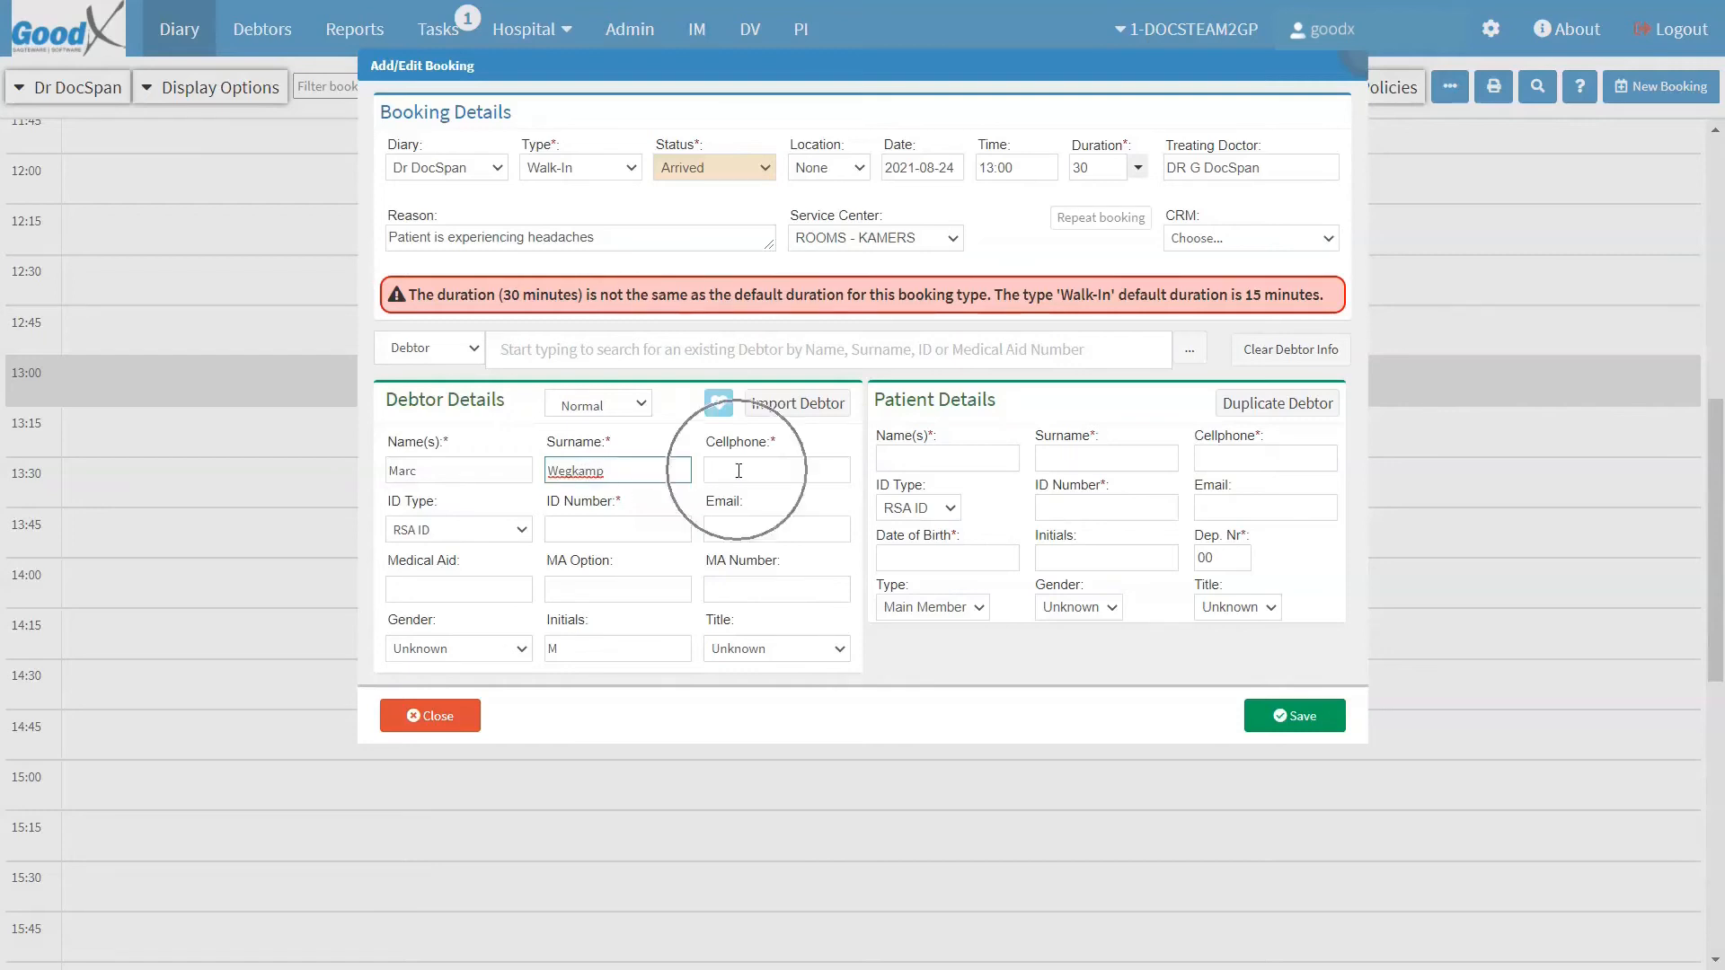
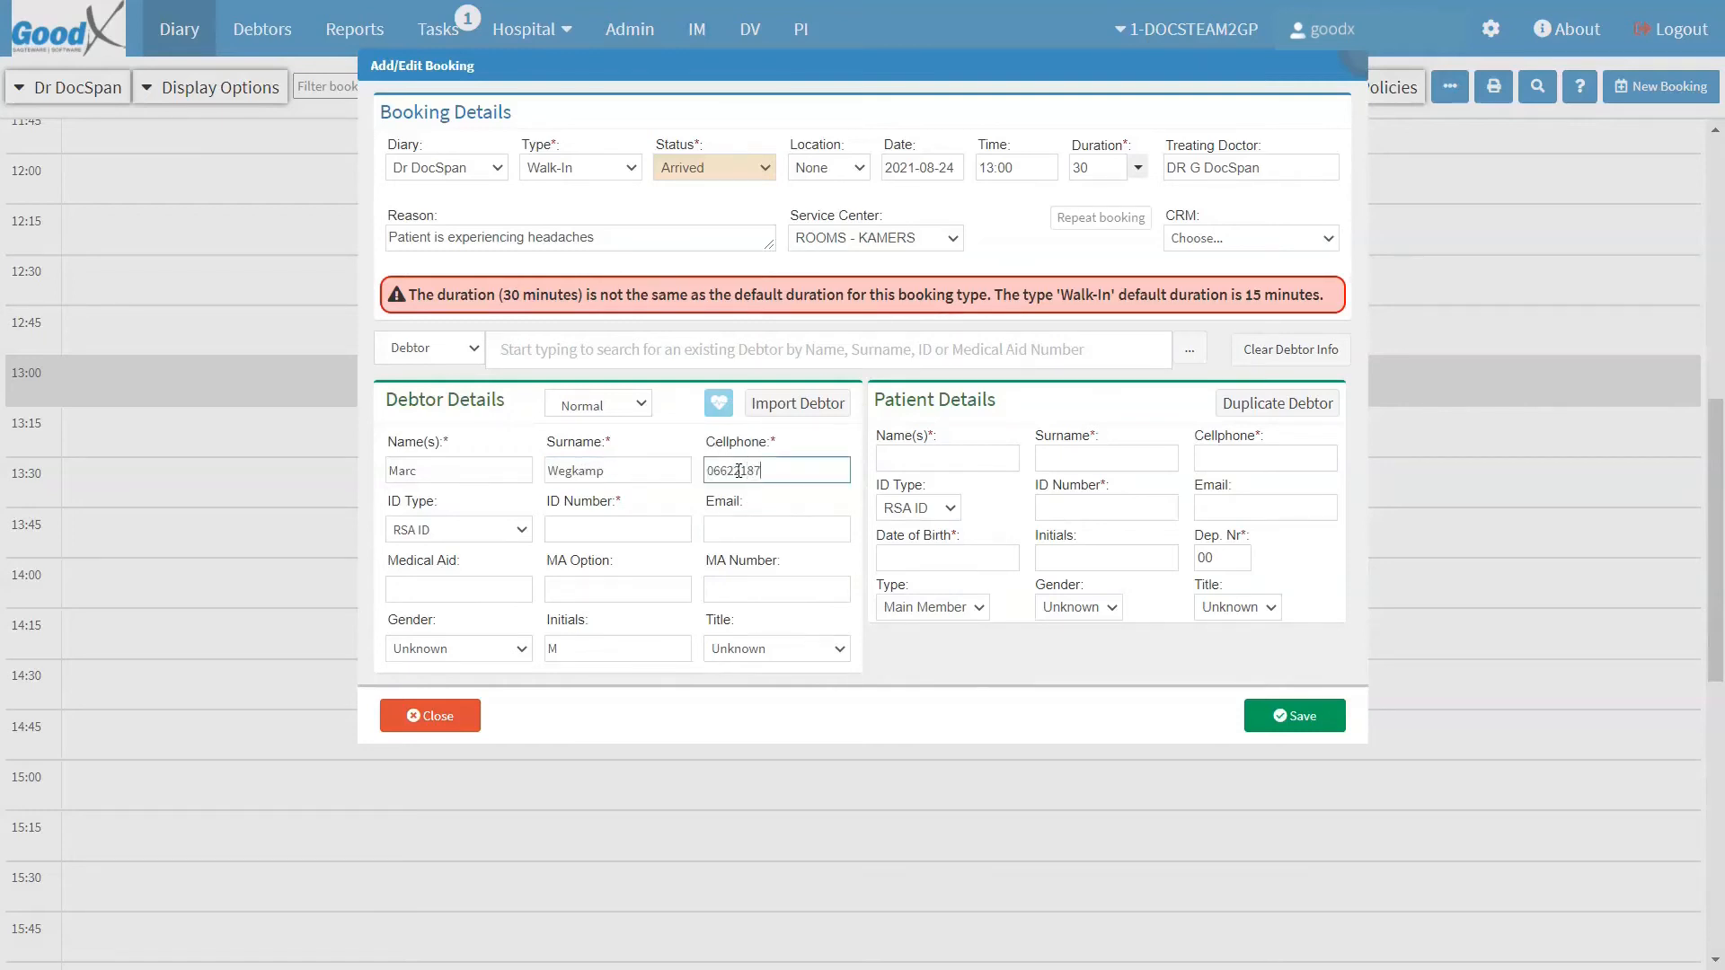
click(576, 529)
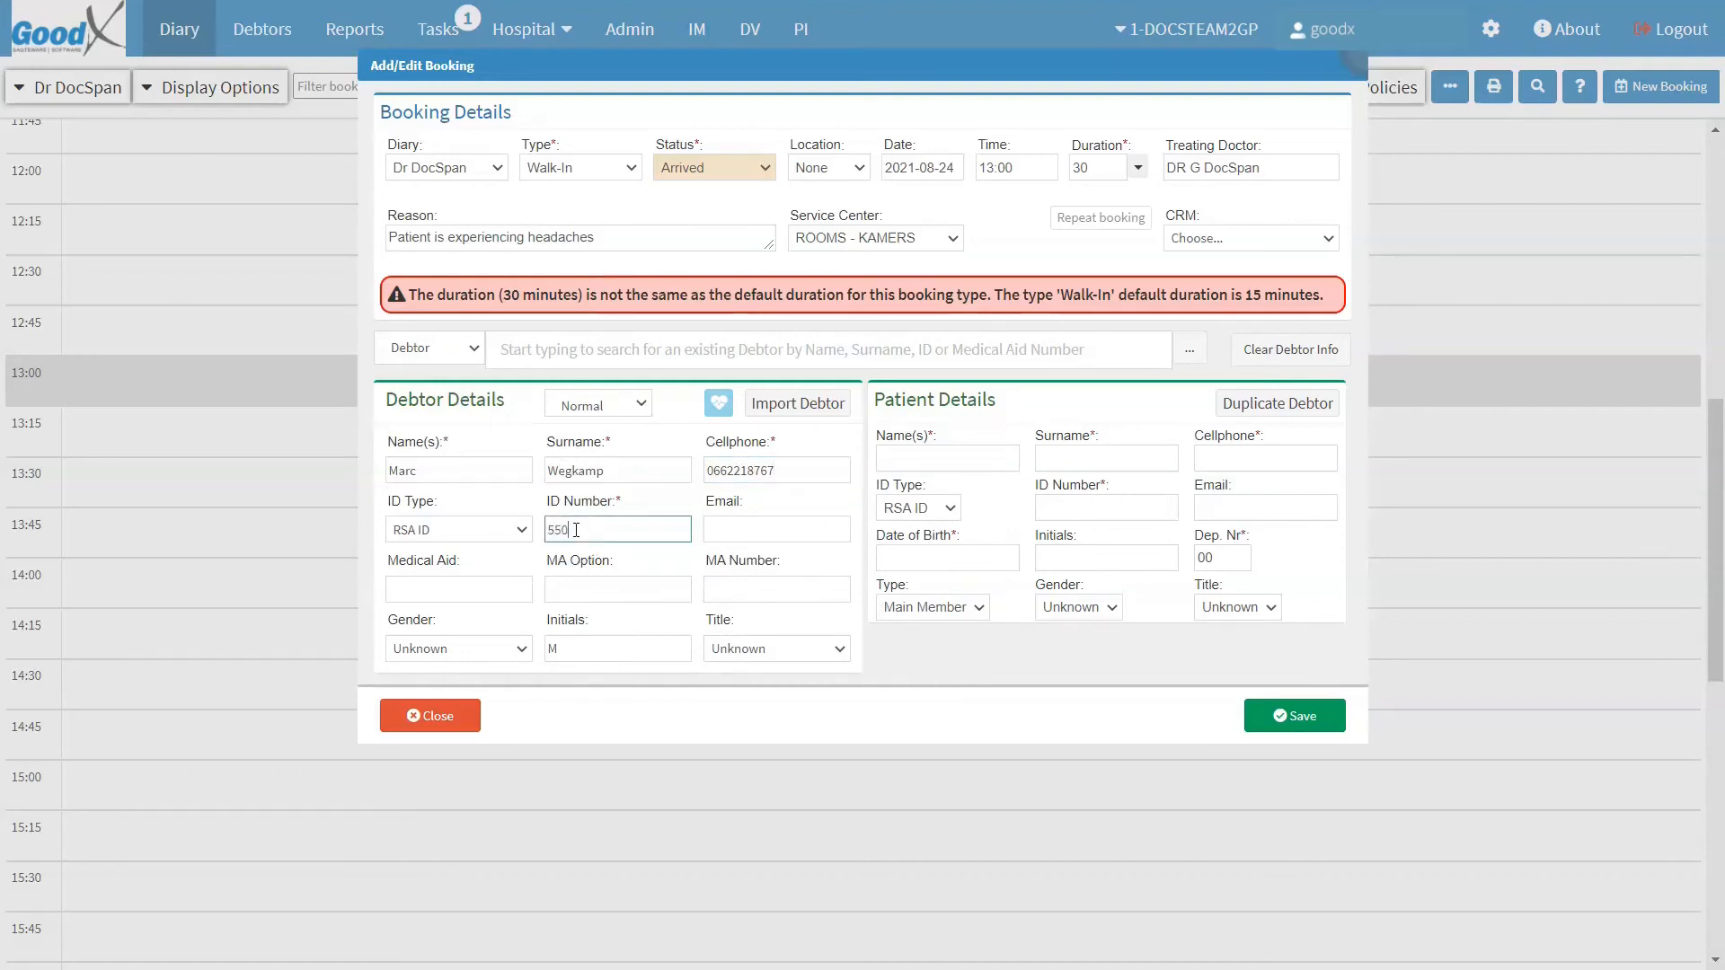
Step: Set the medical aid to DISCOVERY with the DELTA SAVER CLASSIC ACUTE option
click(449, 586)
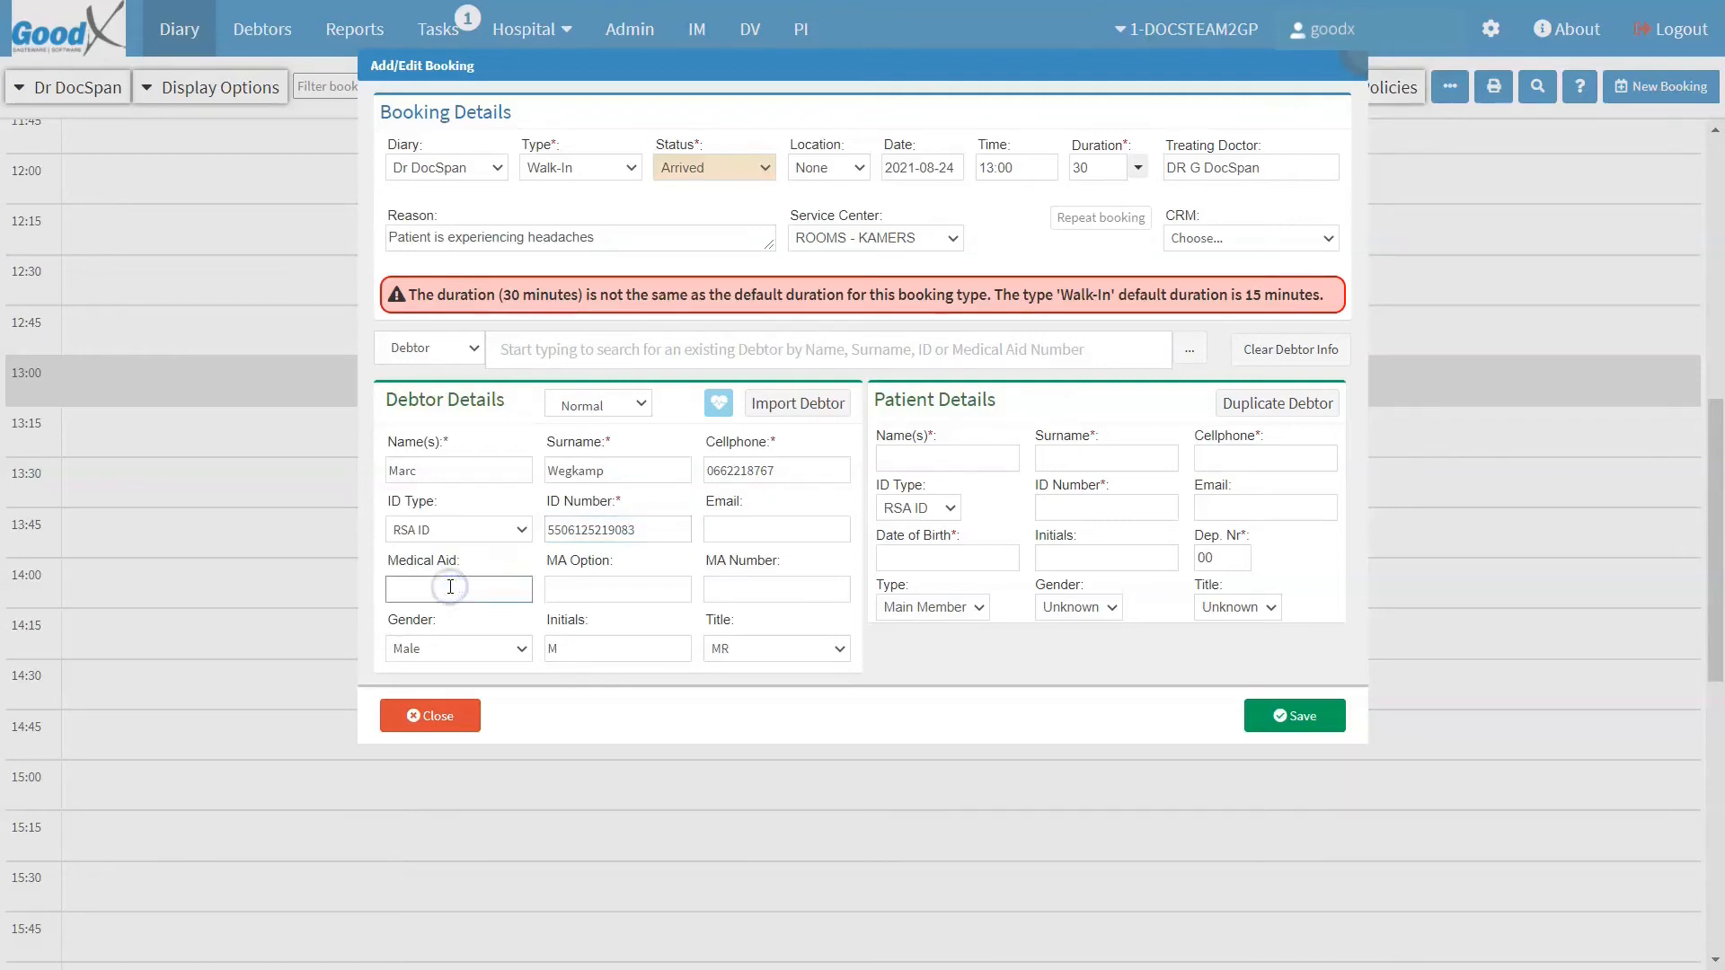
text(Disco)
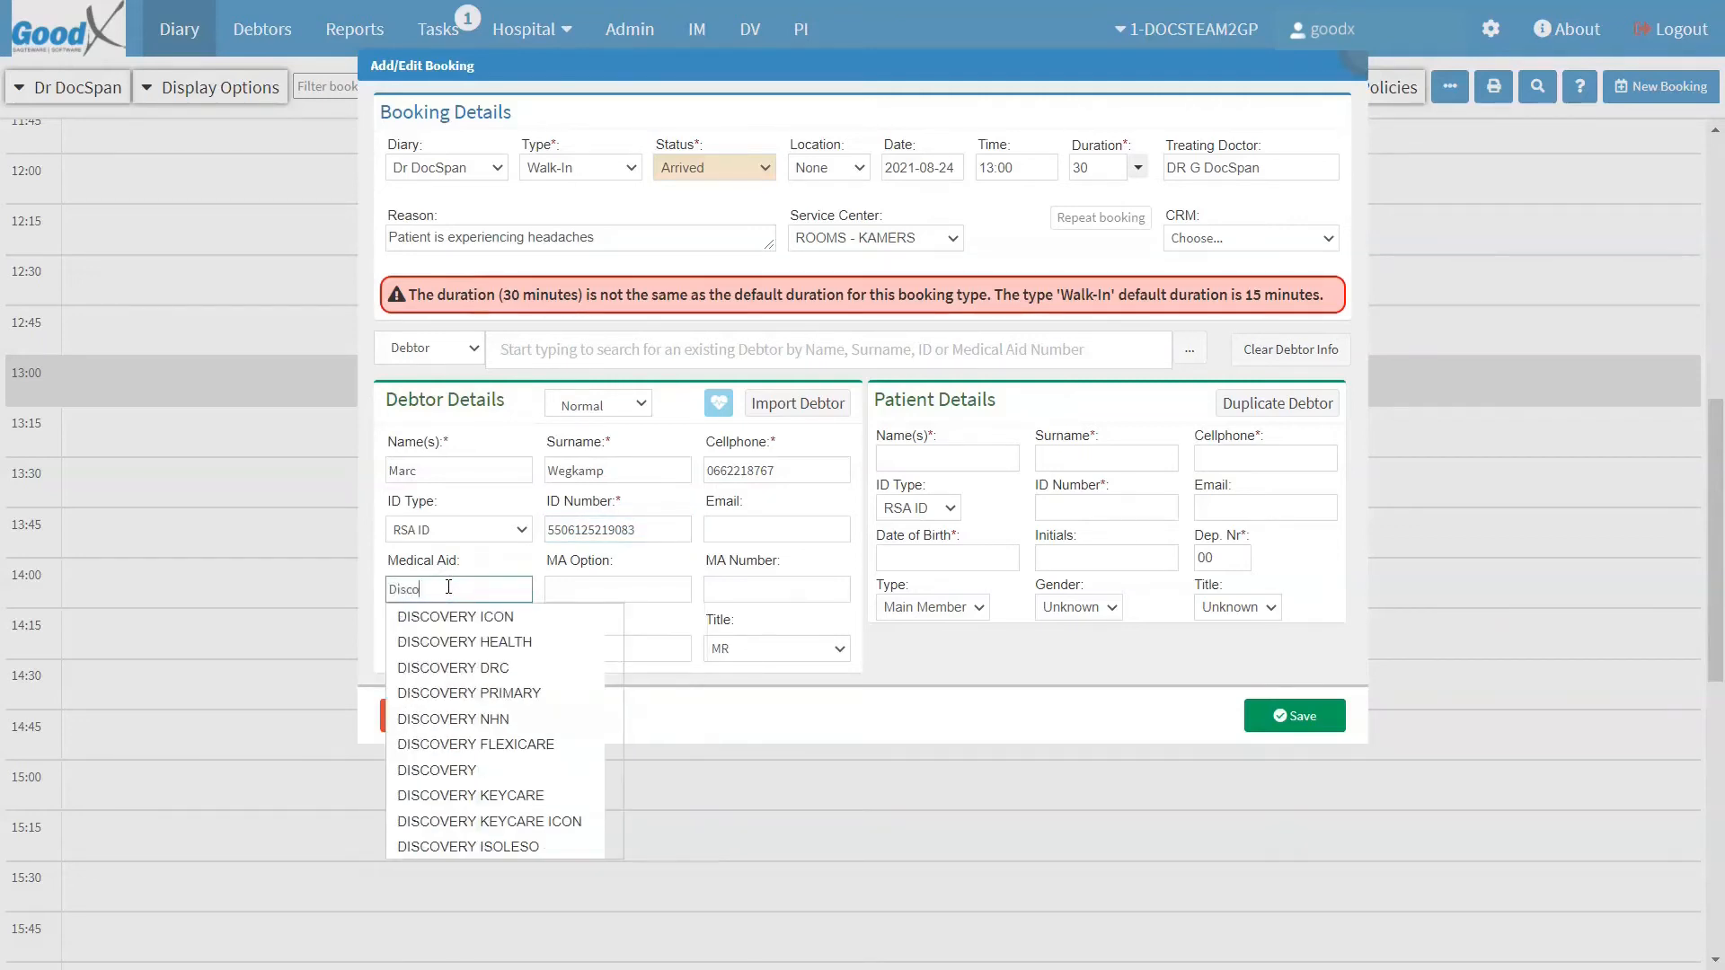
click(428, 770)
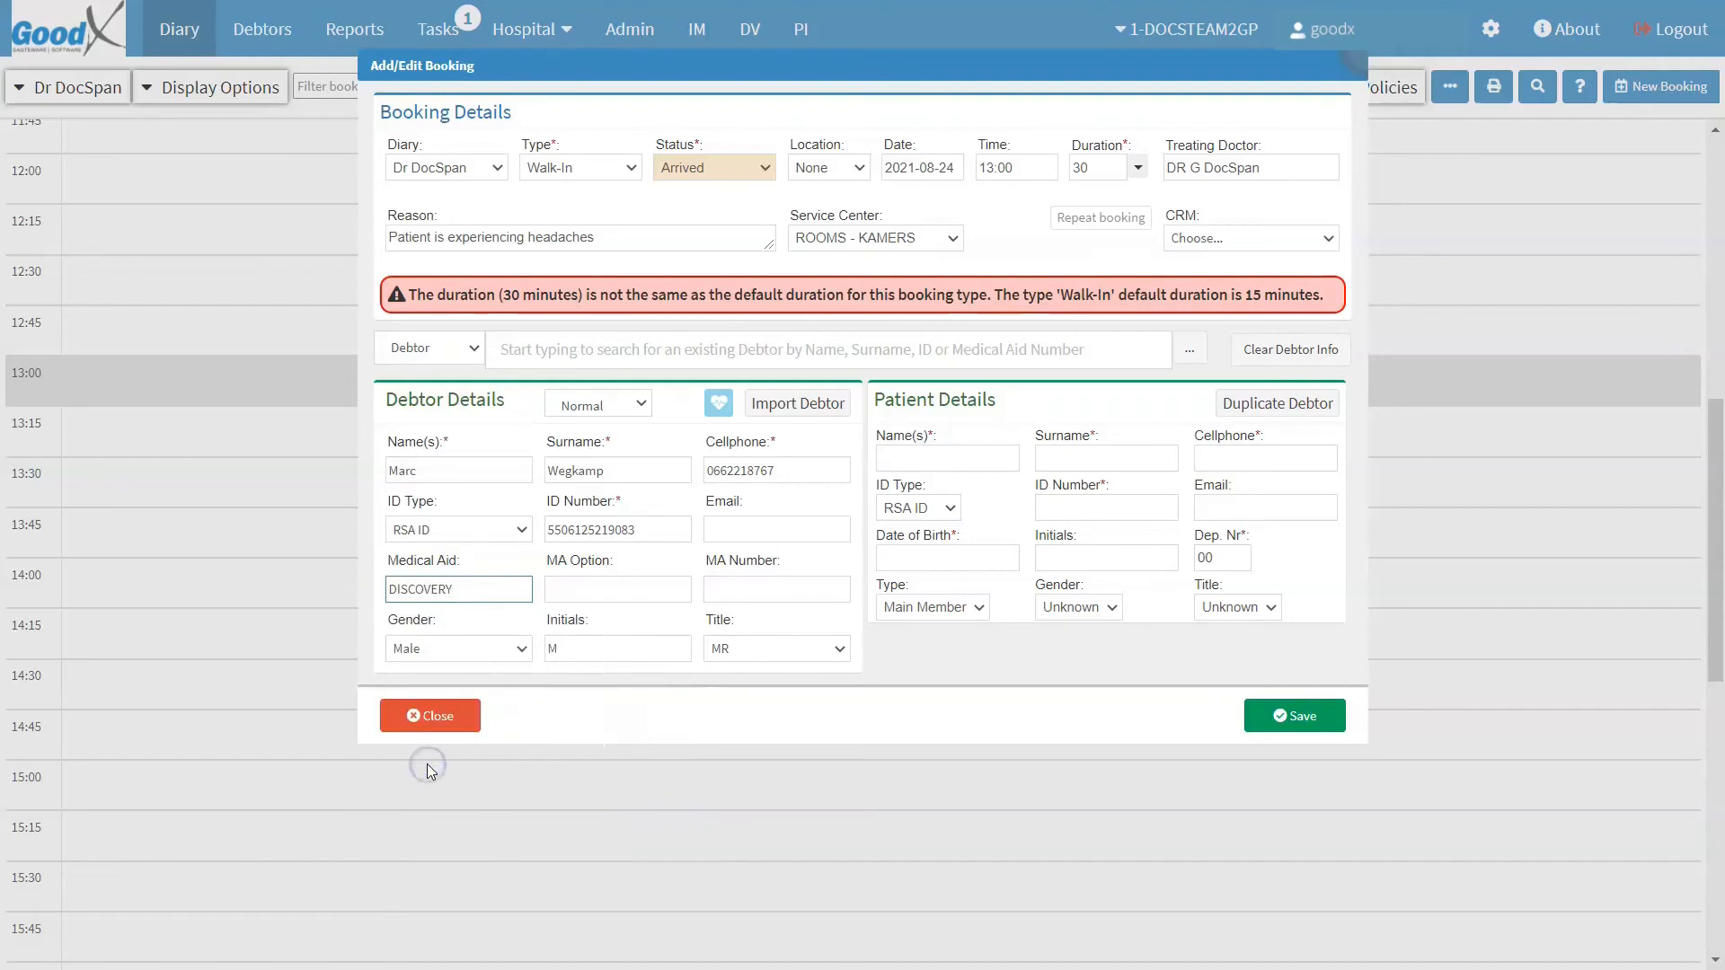
click(604, 584)
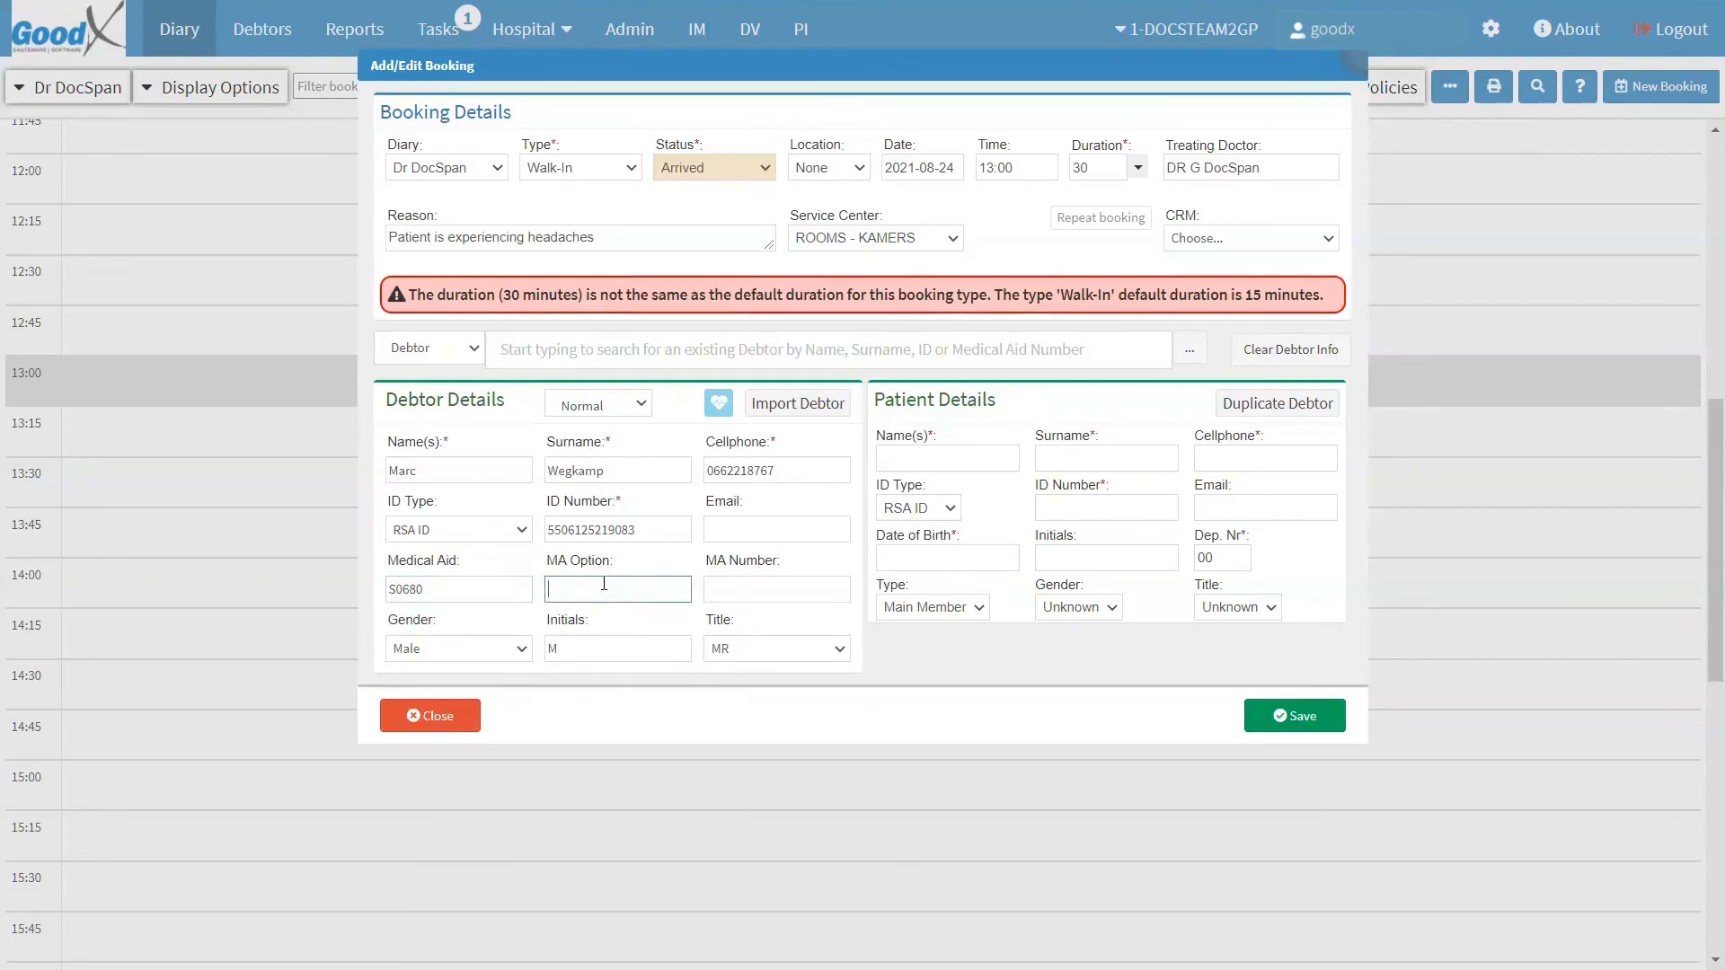
text(delta)
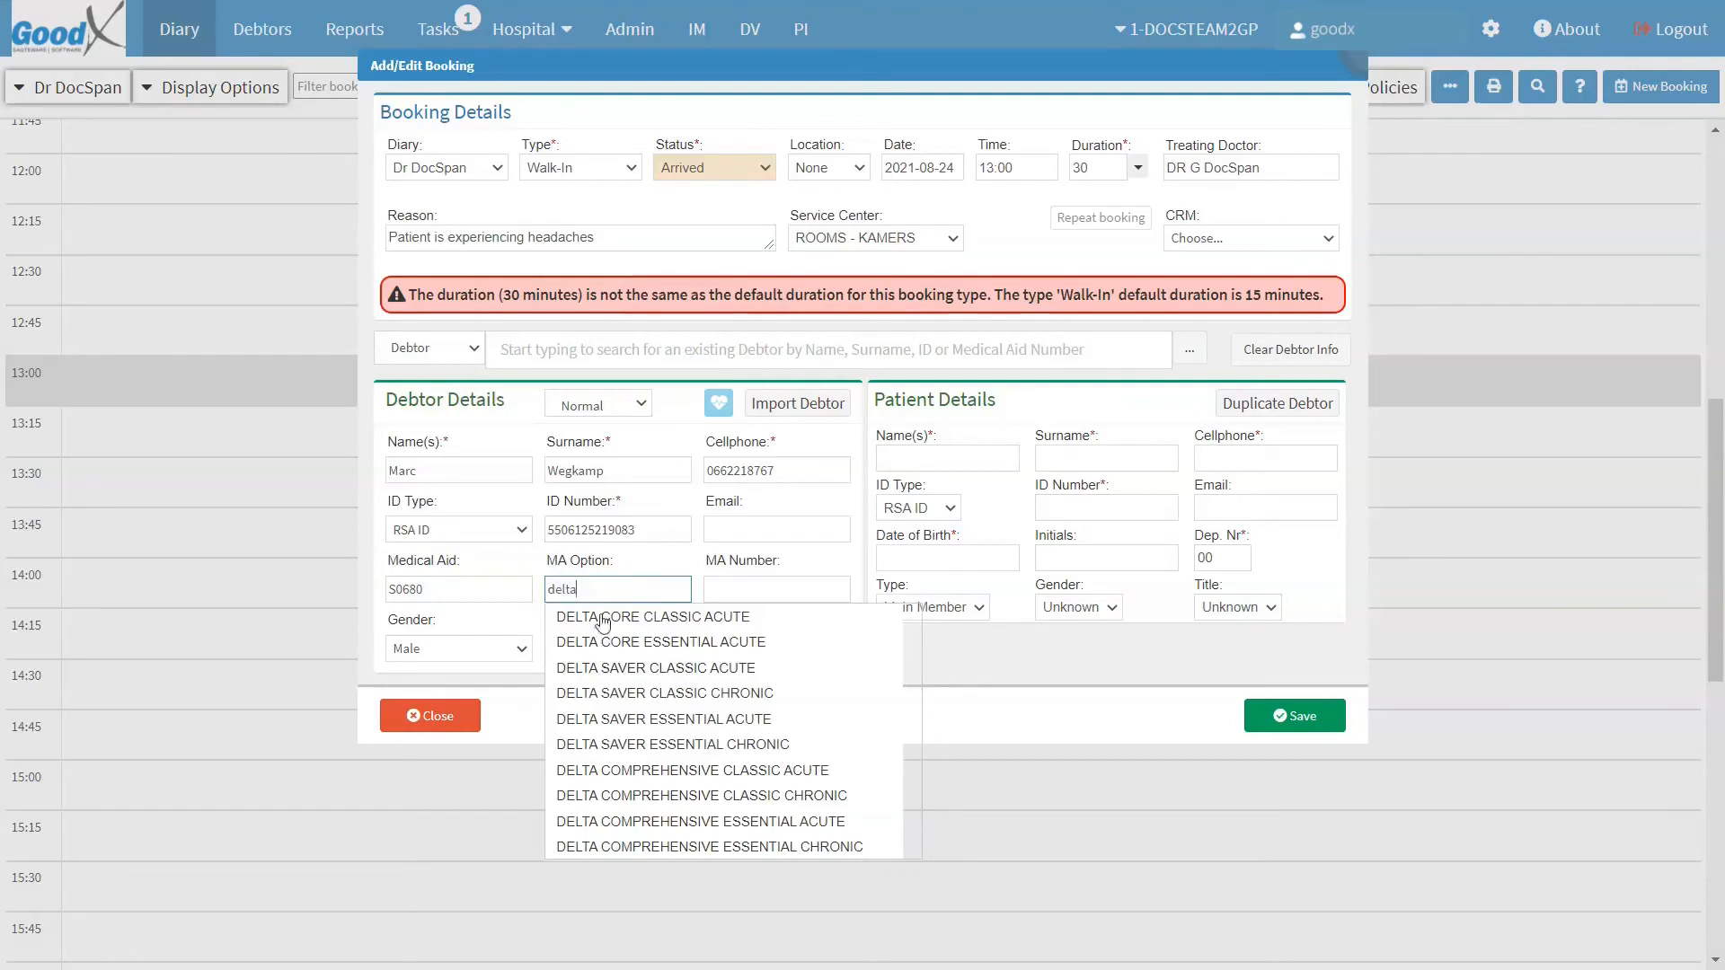
click(612, 667)
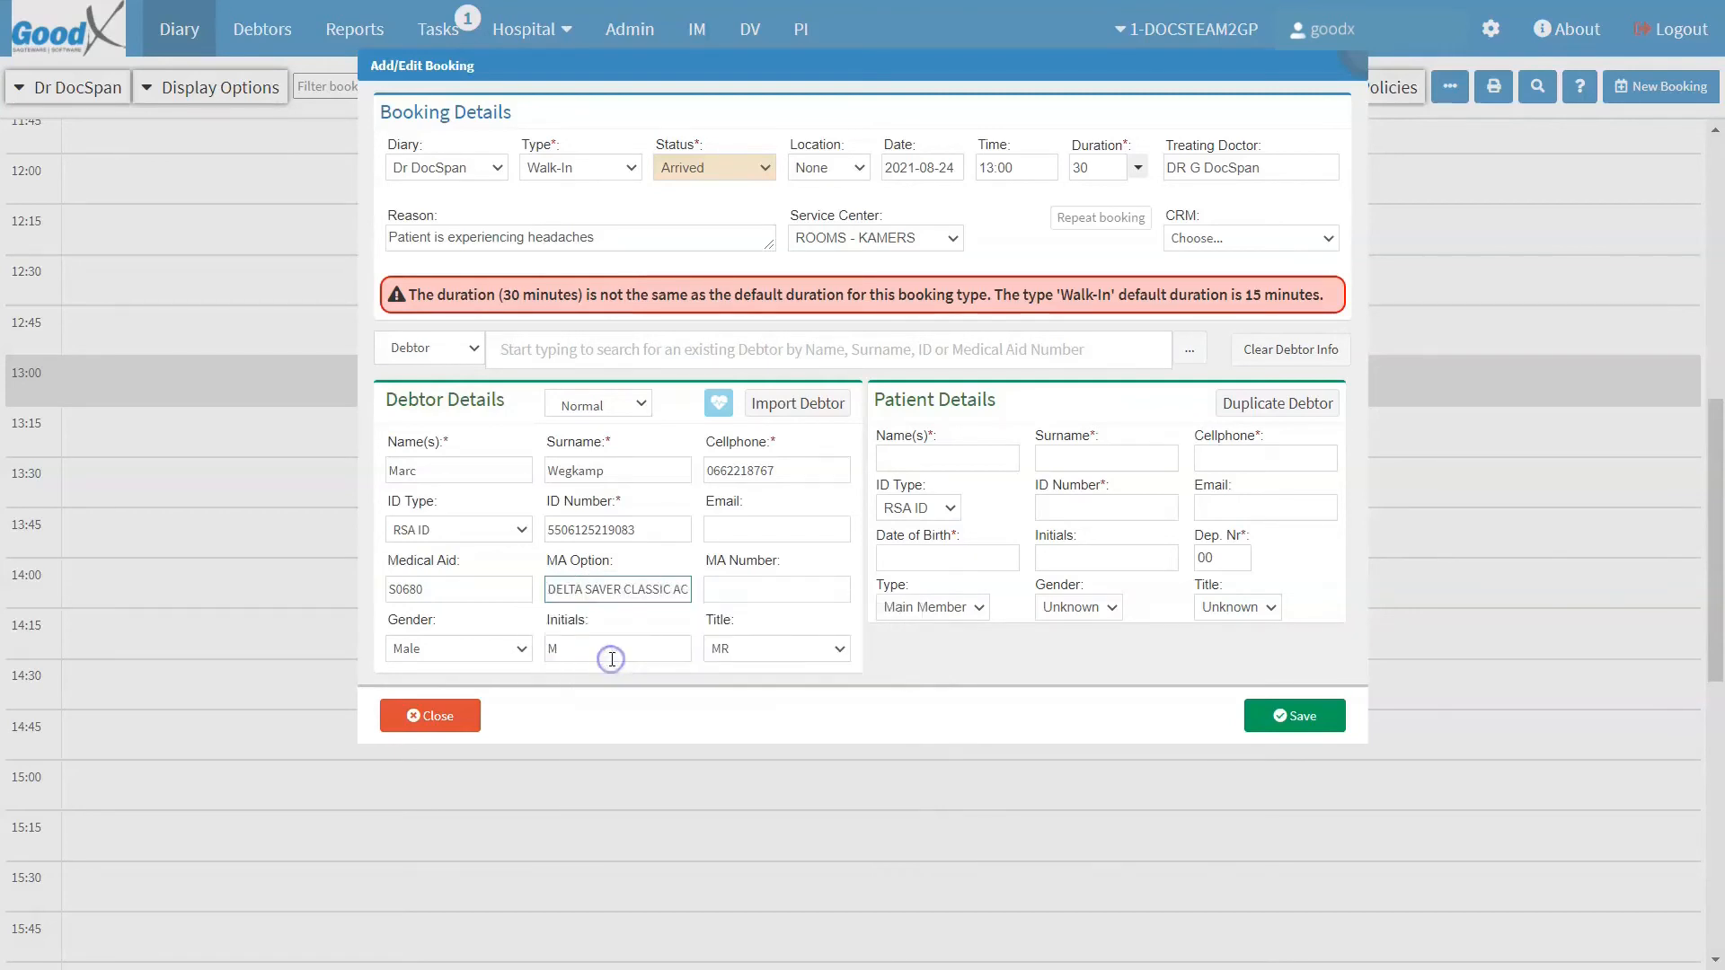
Step: Enter the medical aid membership number and save the booking
click(740, 589)
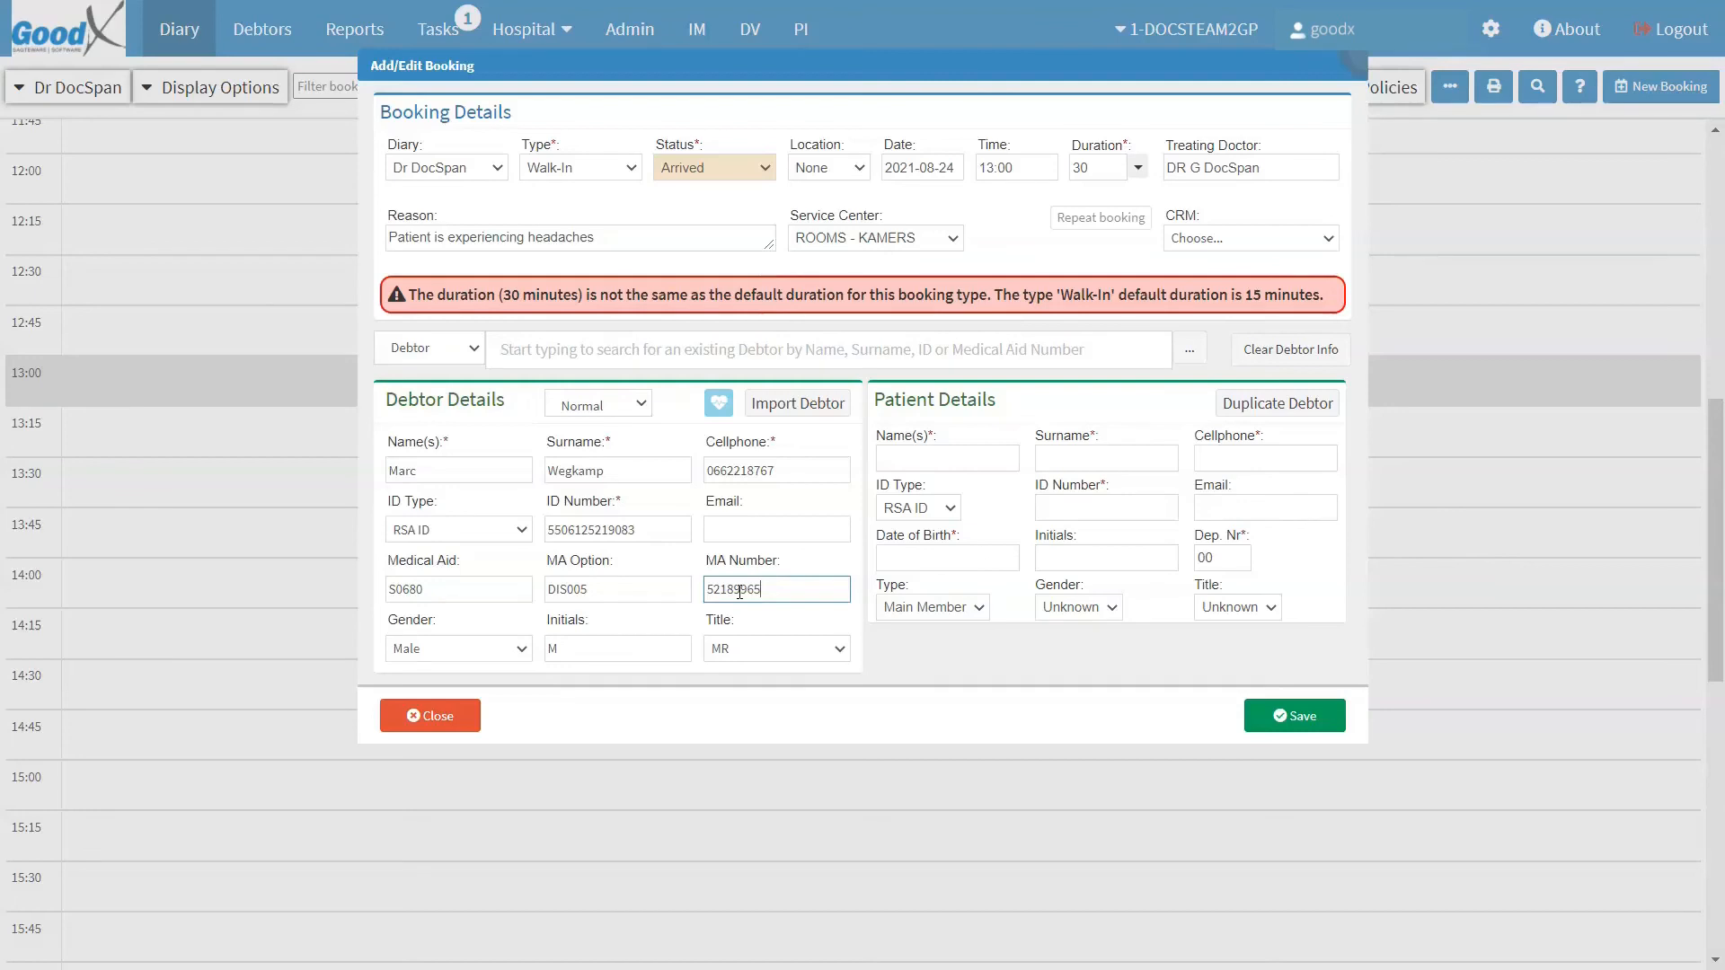
click(1291, 719)
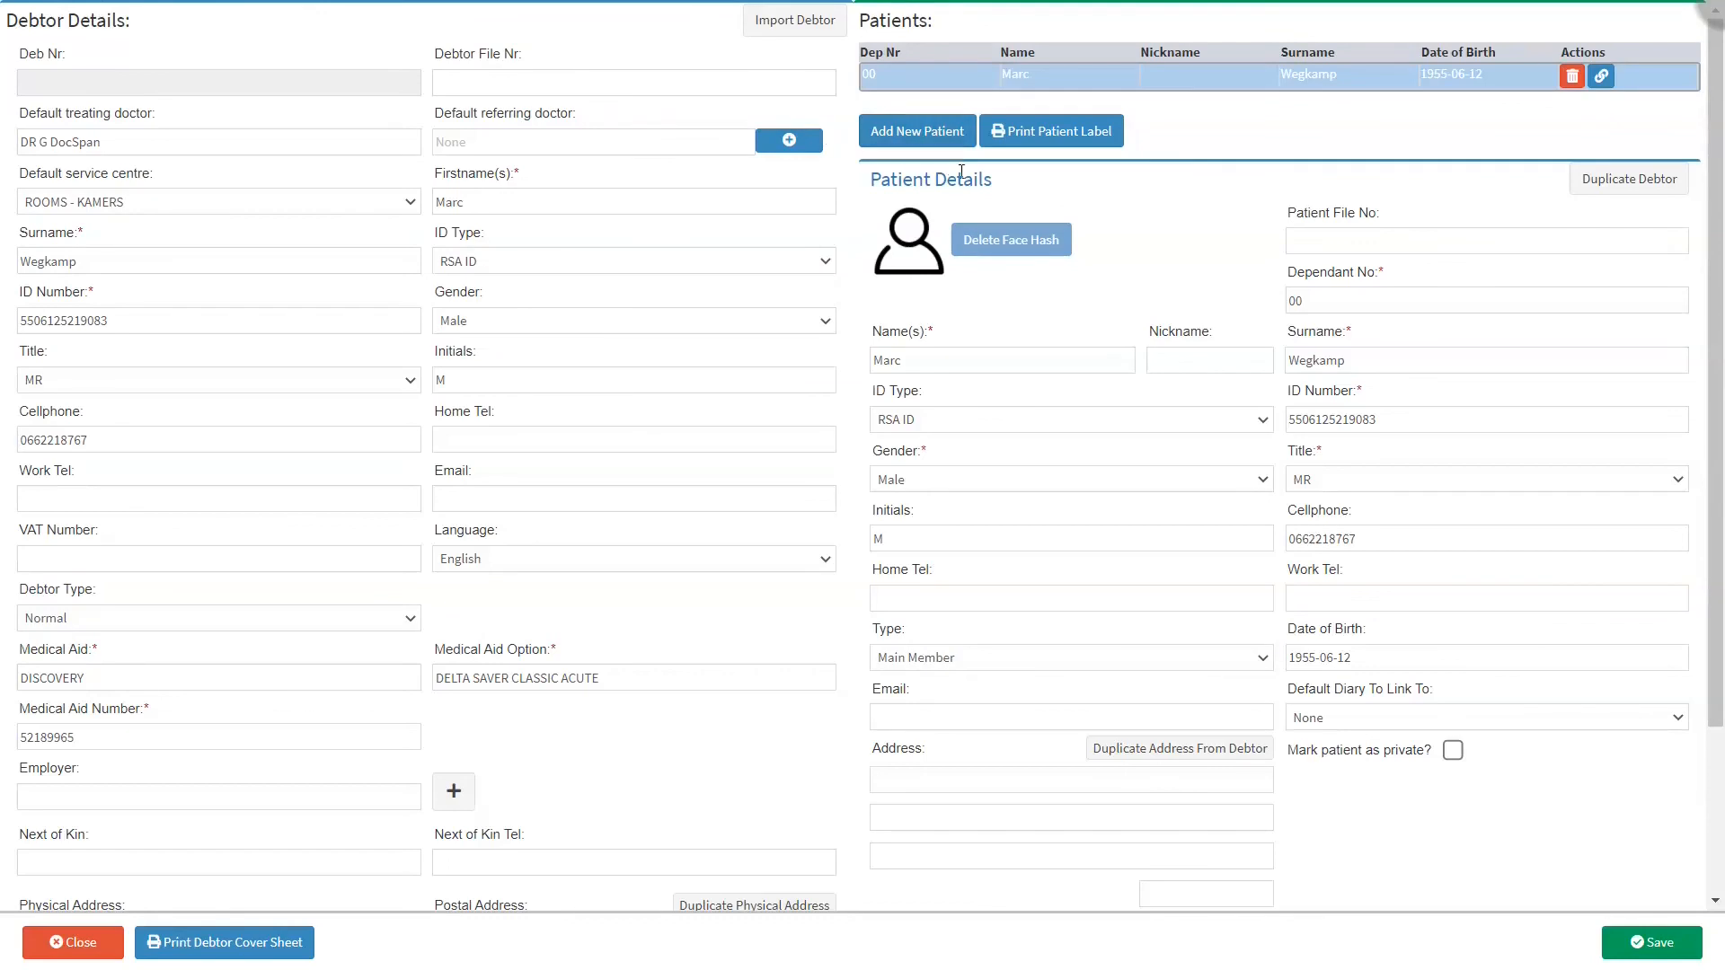
Step: Review the opened debtor record with Discovery details and save it
click(1010, 192)
click(99, 944)
click(1651, 943)
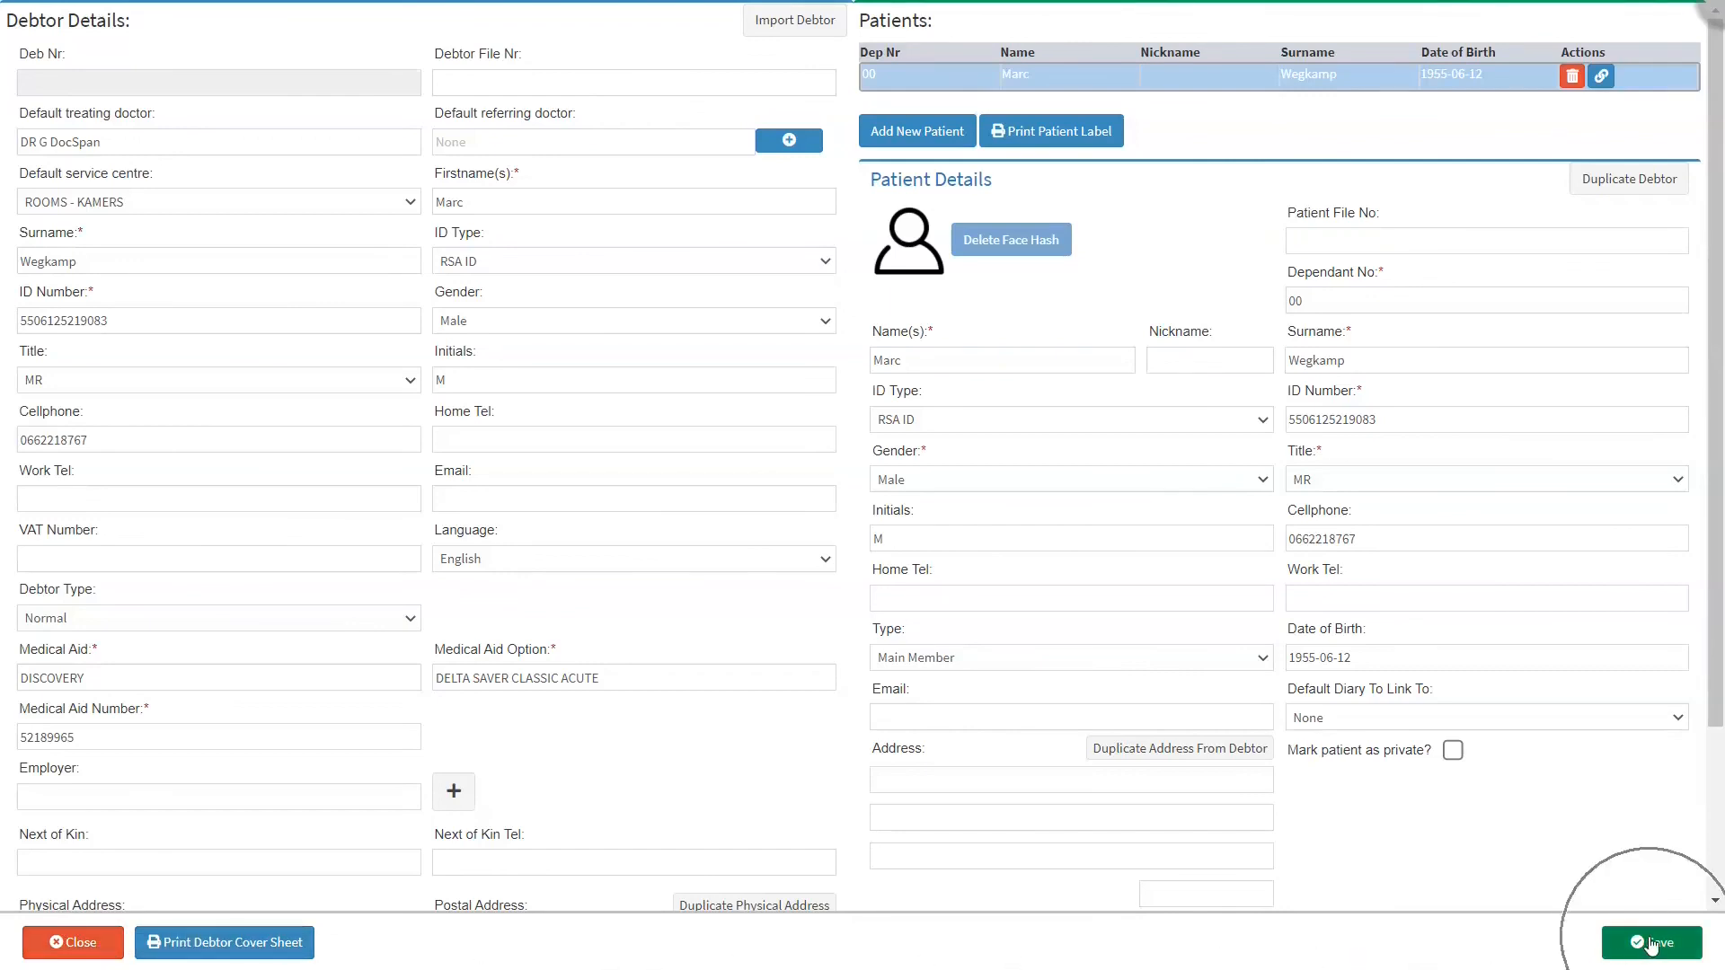
Step: Save the debtor and view the 13:00–13:30 Walk-In booking in the diary
click(1651, 943)
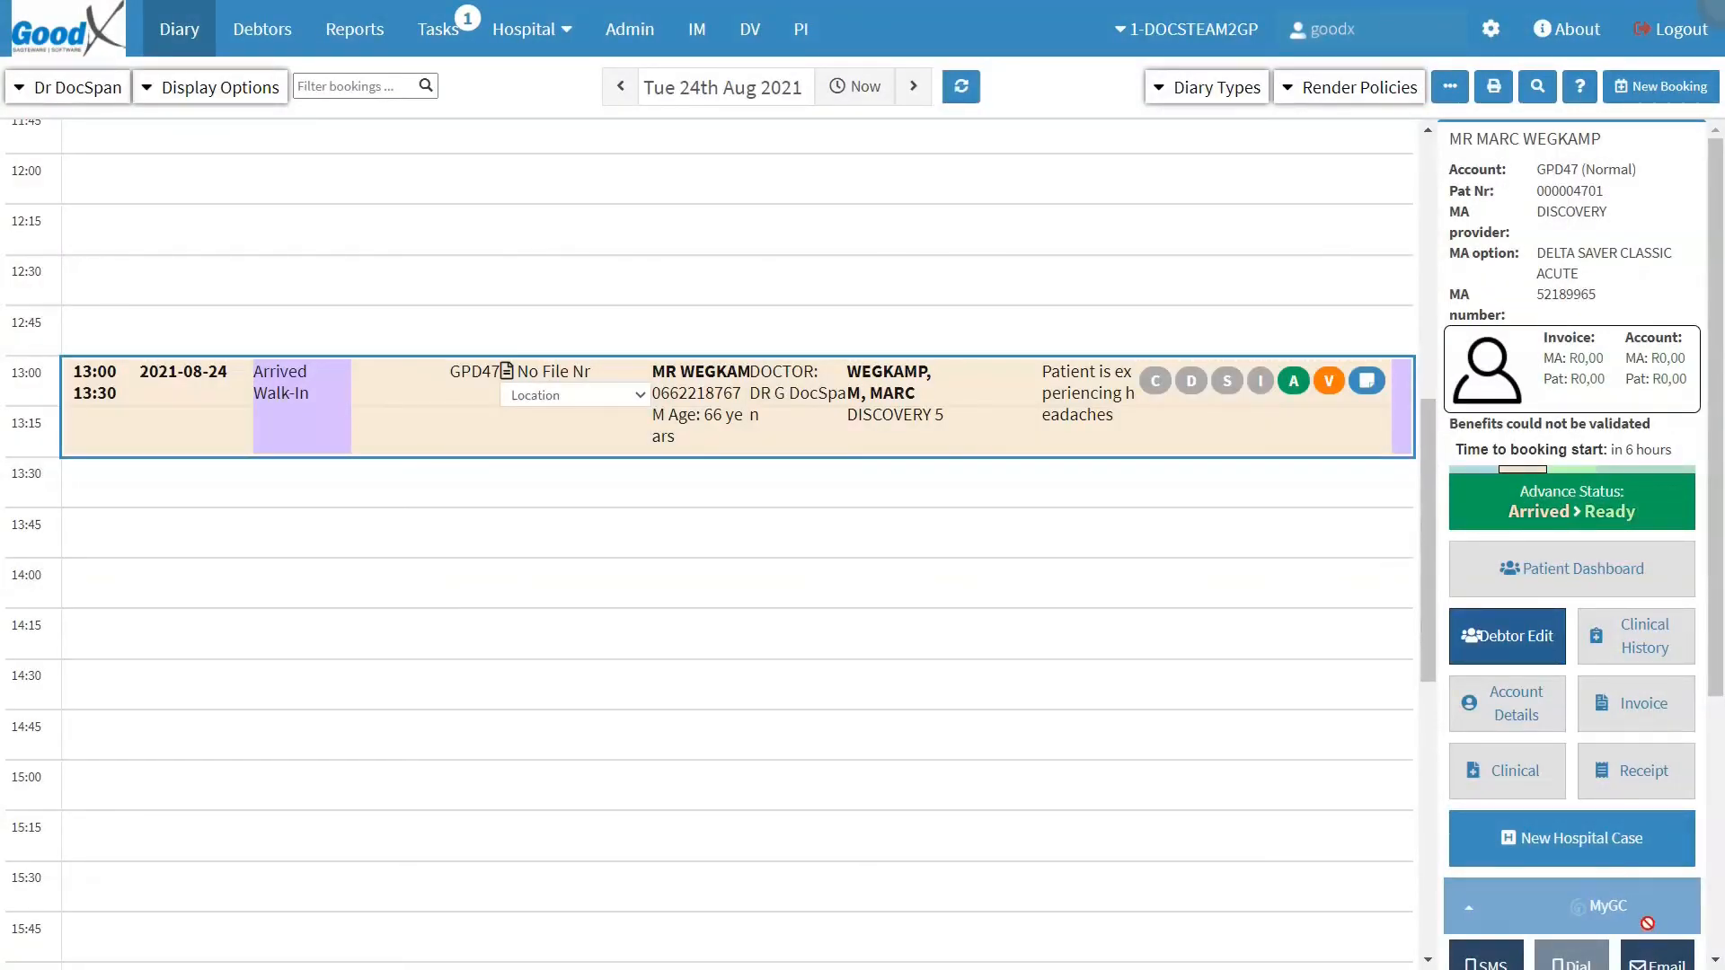
click(971, 413)
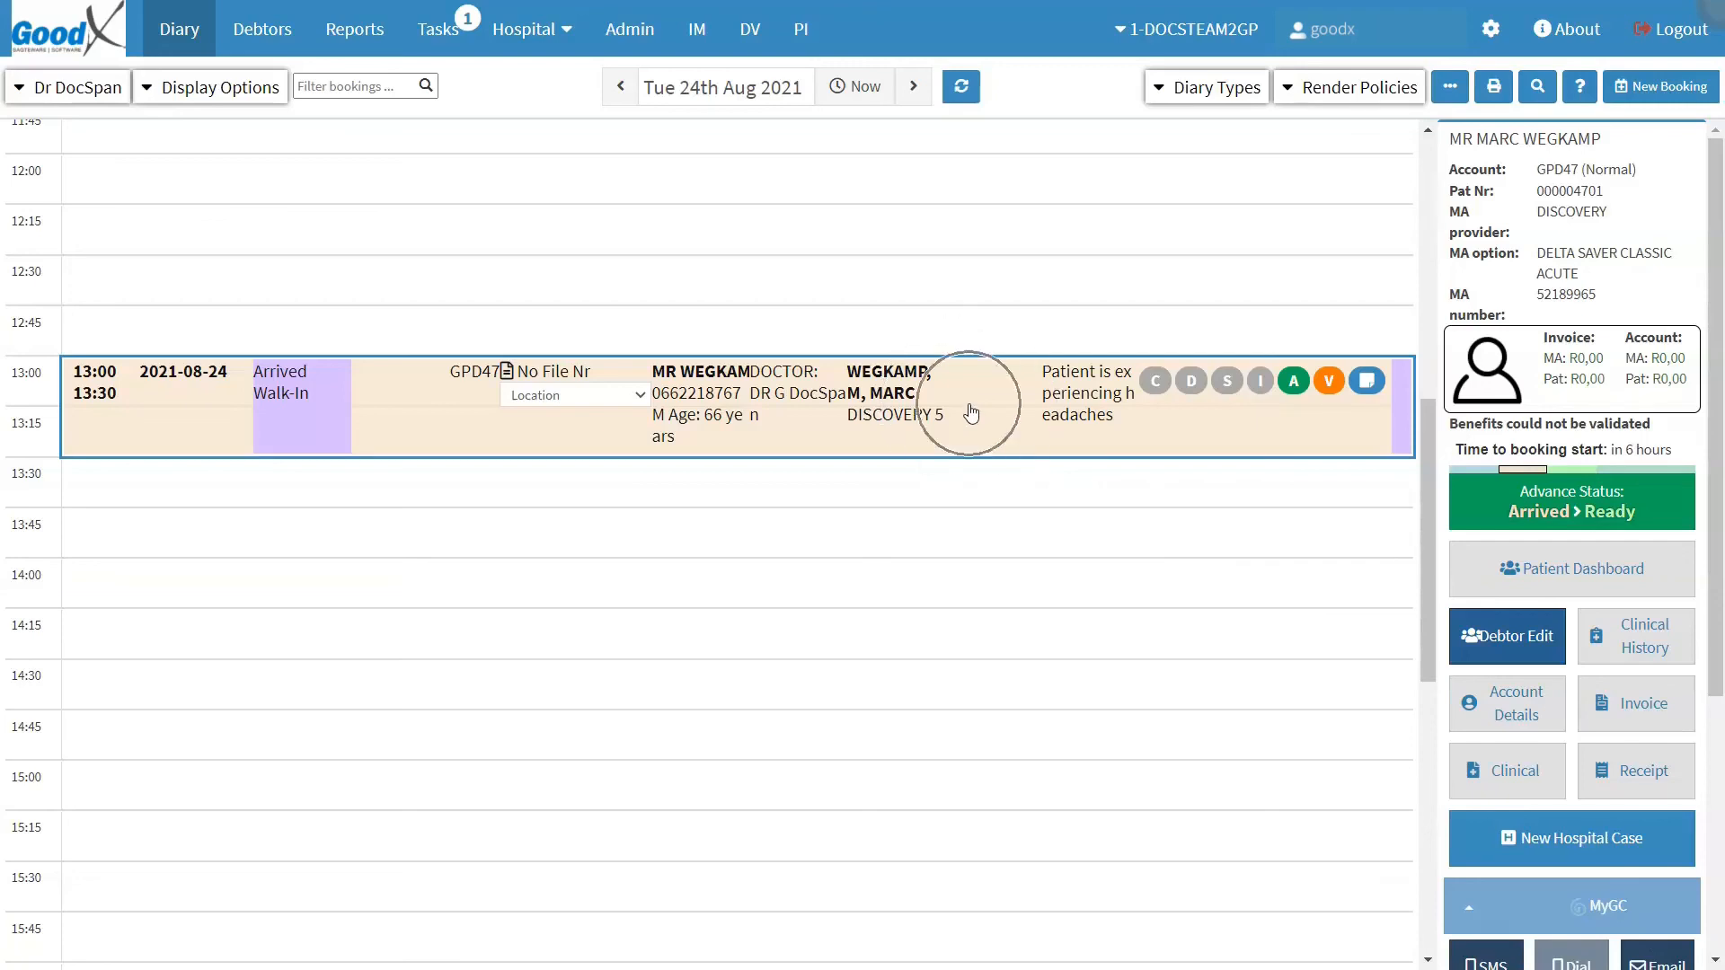